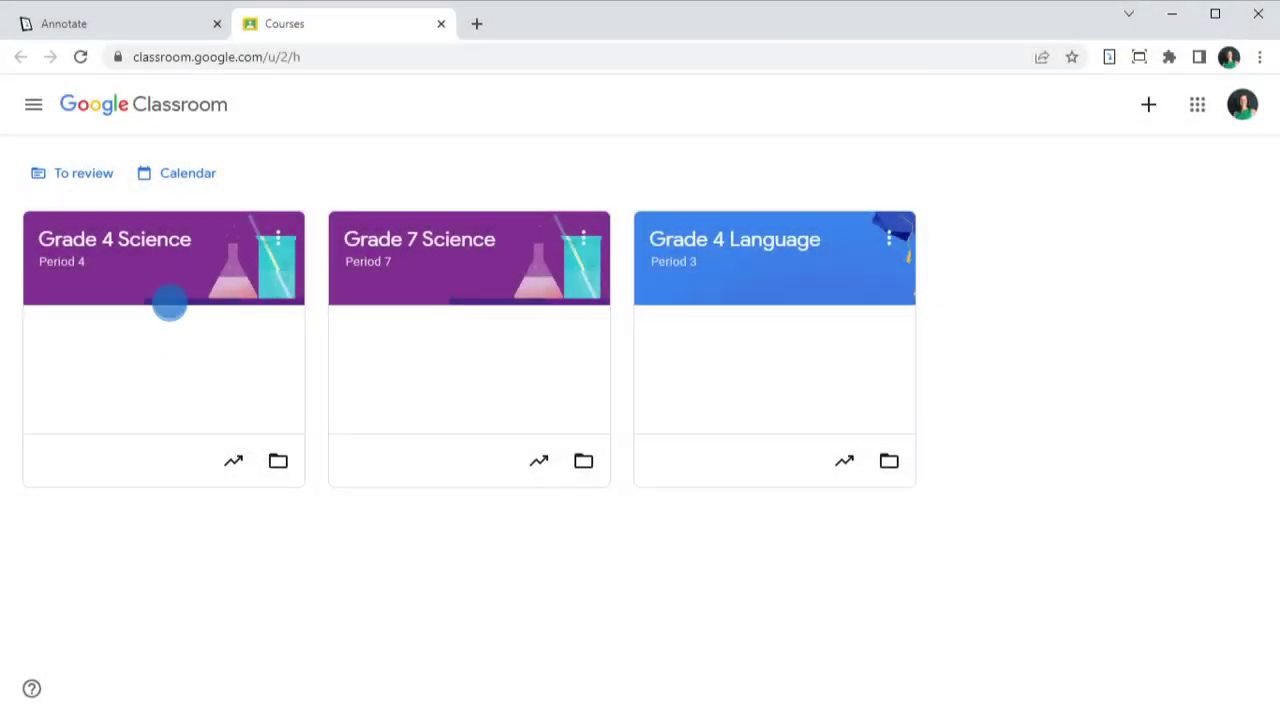
- Open Grade 4 Science's Classwork and review the Getting to know plants assignment
left_click(169, 304)
left_click(584, 104)
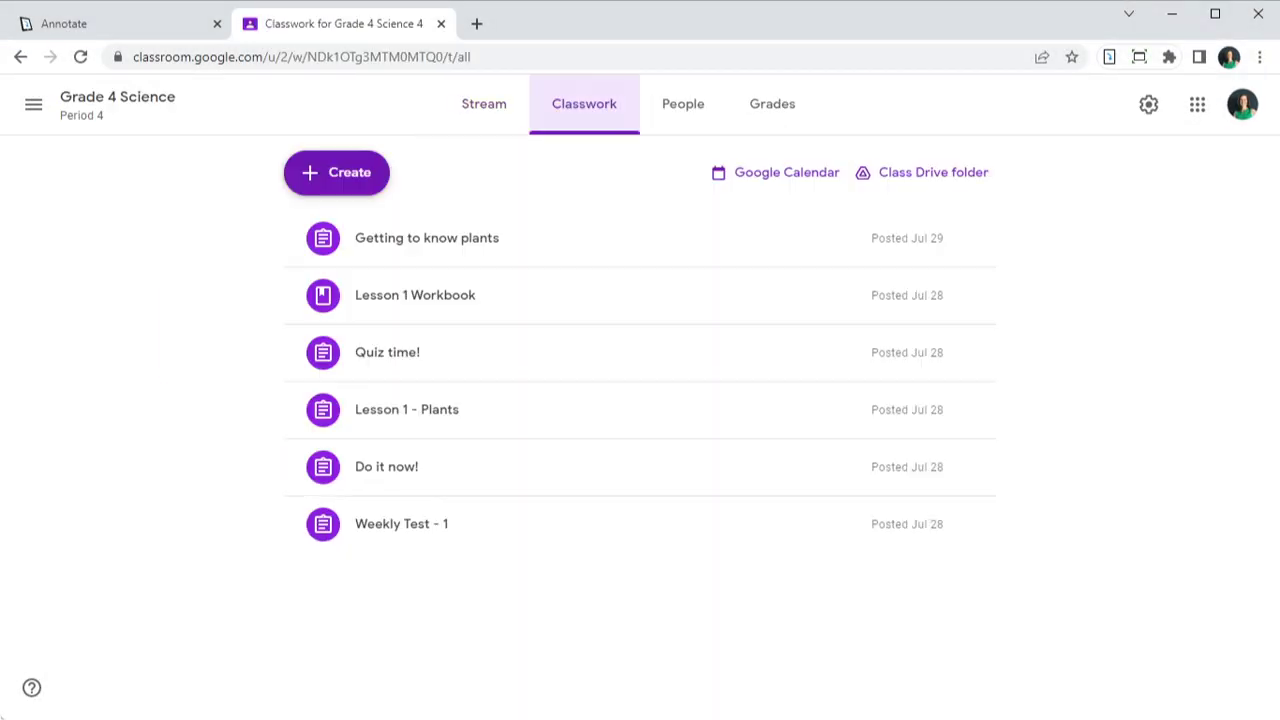
left_click(458, 245)
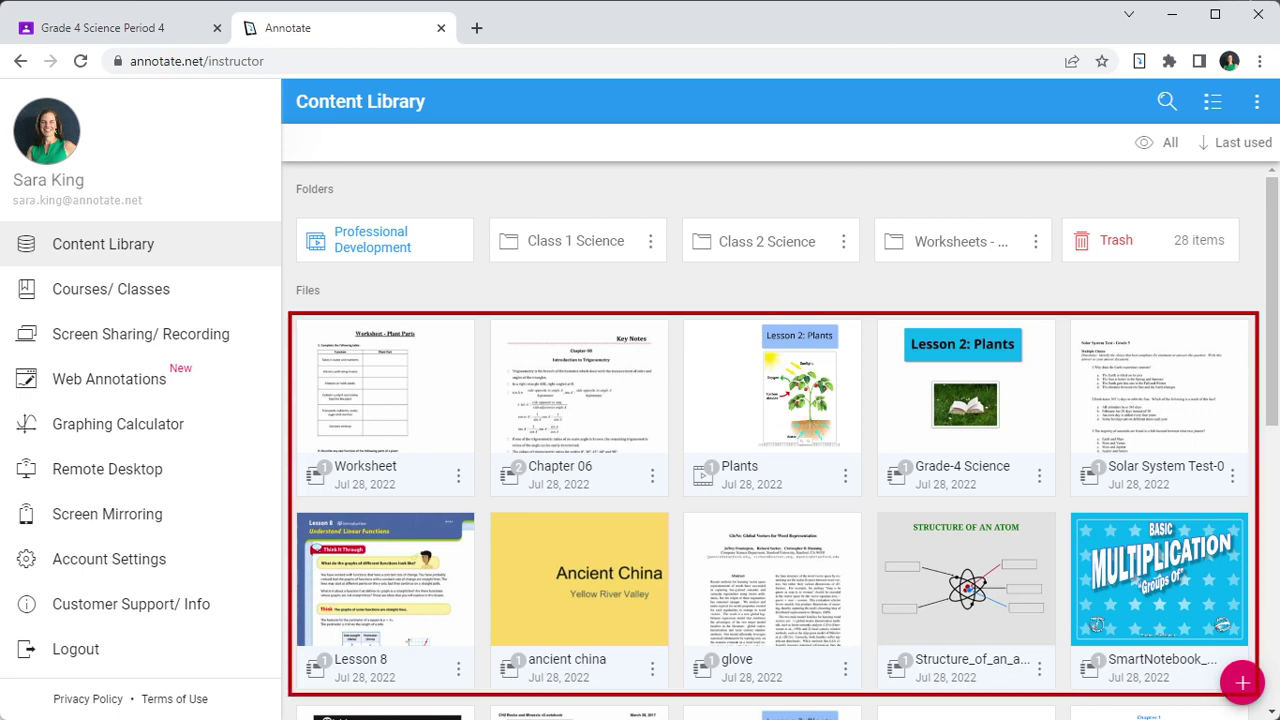
left_click(151, 27)
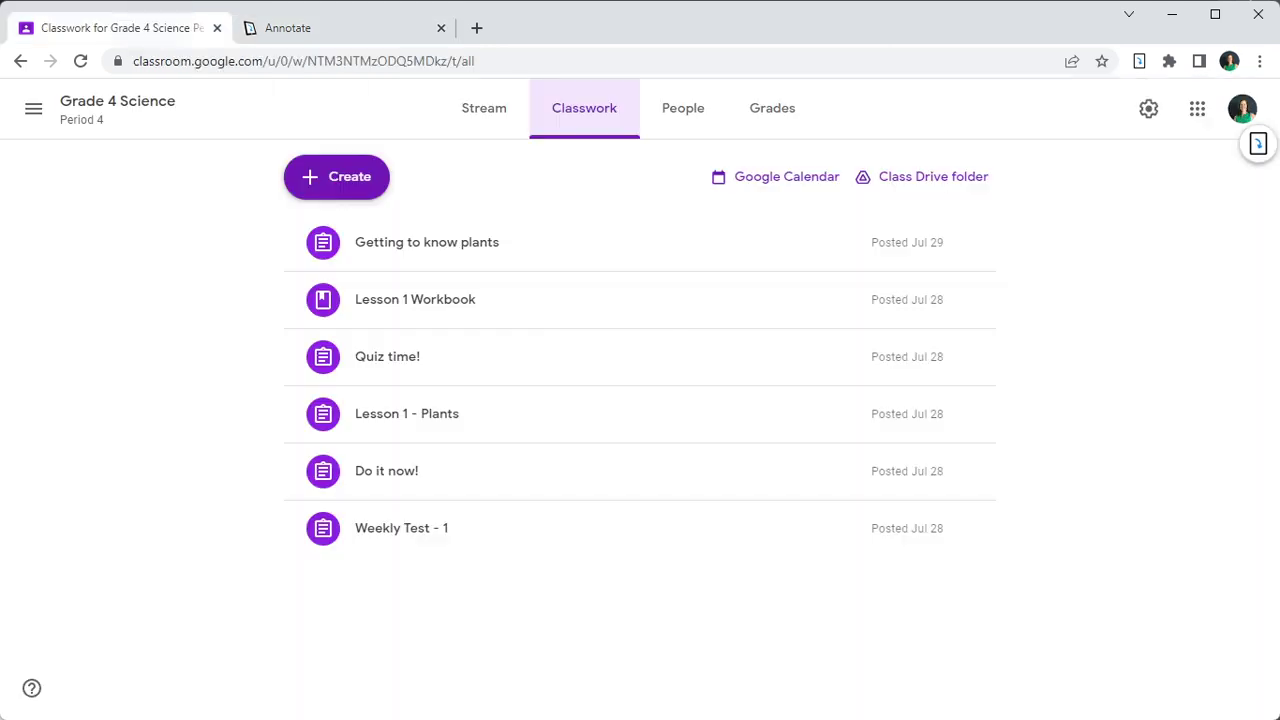
- Start a new Annotate activity set to publish existing Annotate content
left_click(348, 178)
left_click(408, 281)
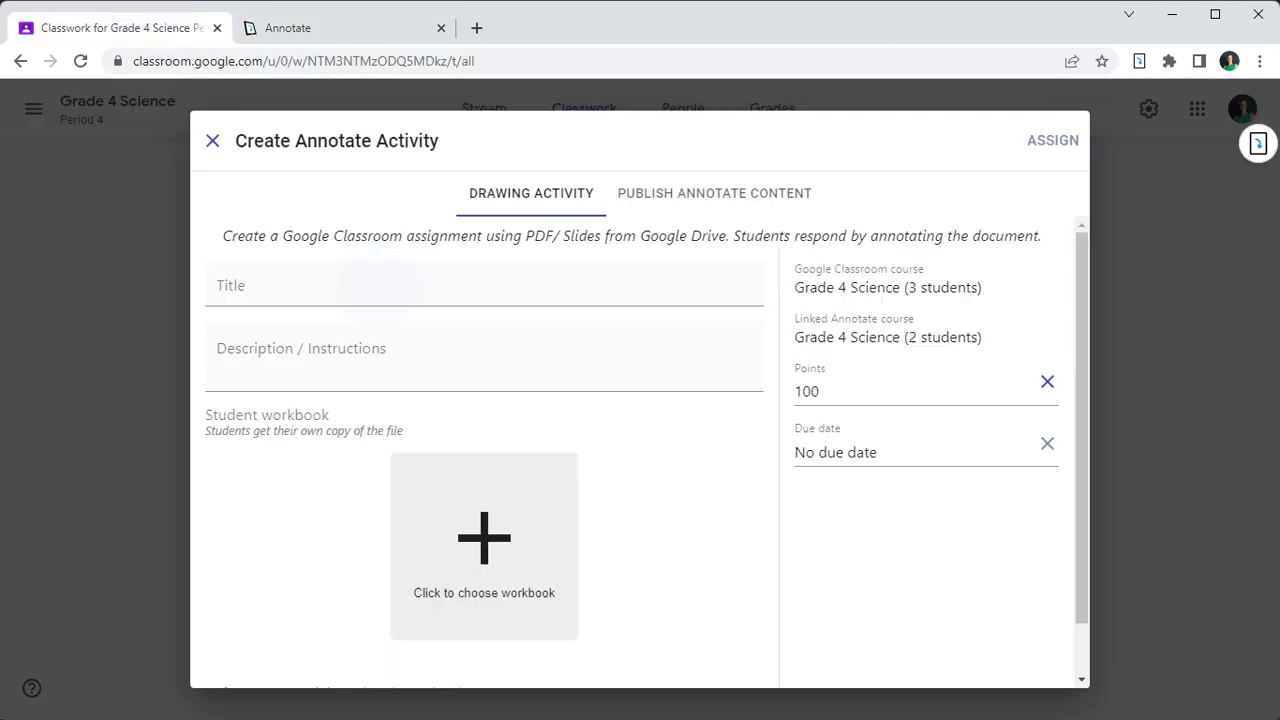
left_click(714, 193)
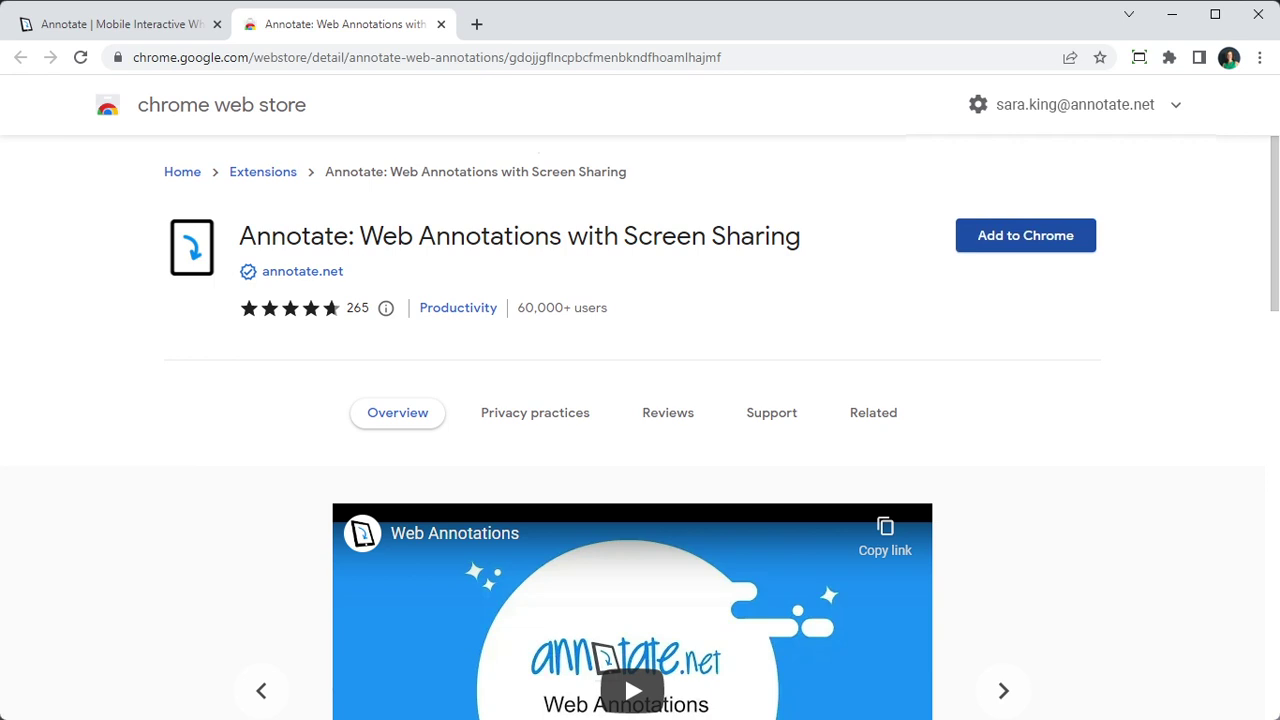
- Install the Annotate: Web Annotations with Screen Sharing extension from annotate.net's Downloads page
left_click(142, 20)
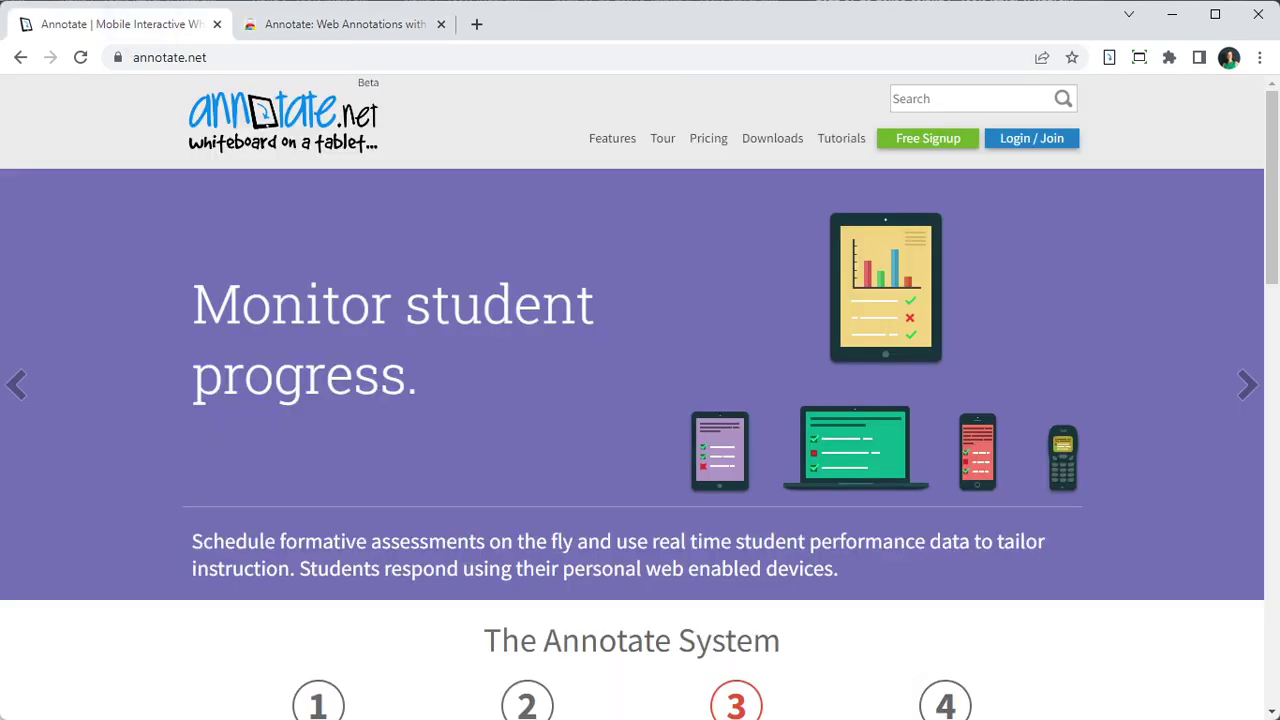
left_click(775, 138)
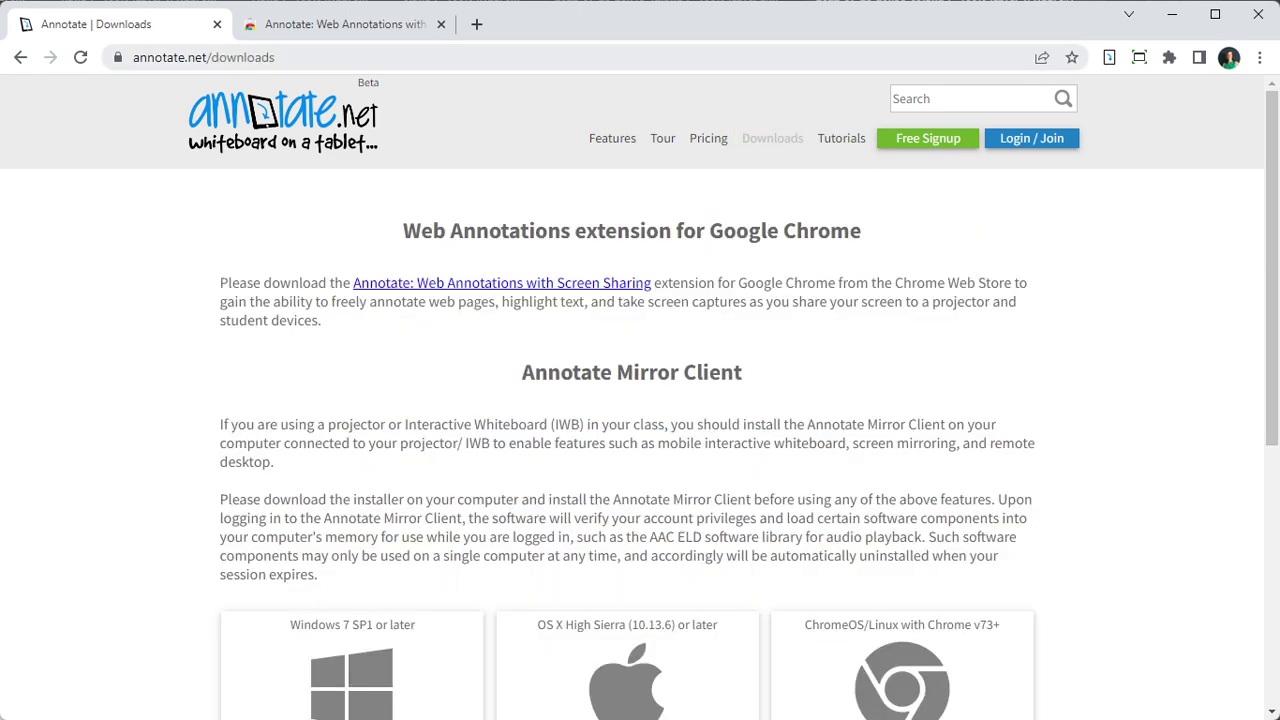
left_click(519, 284)
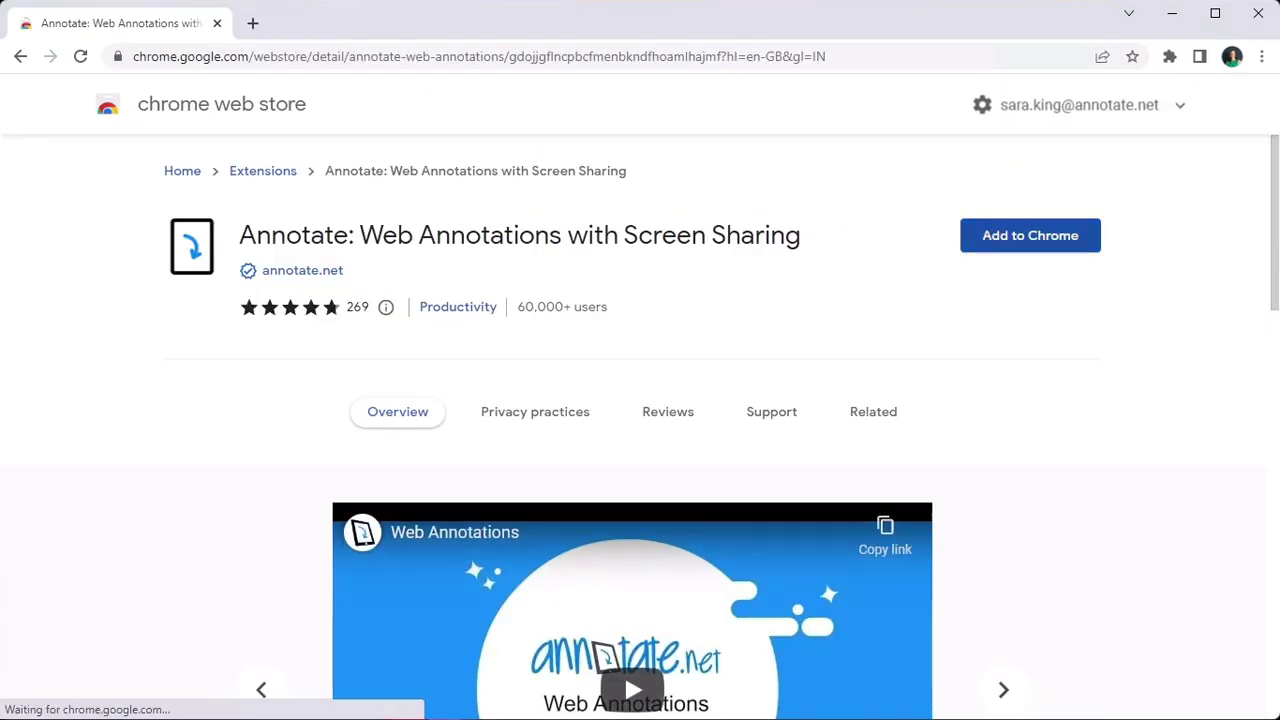
left_click(1031, 240)
left_click(669, 258)
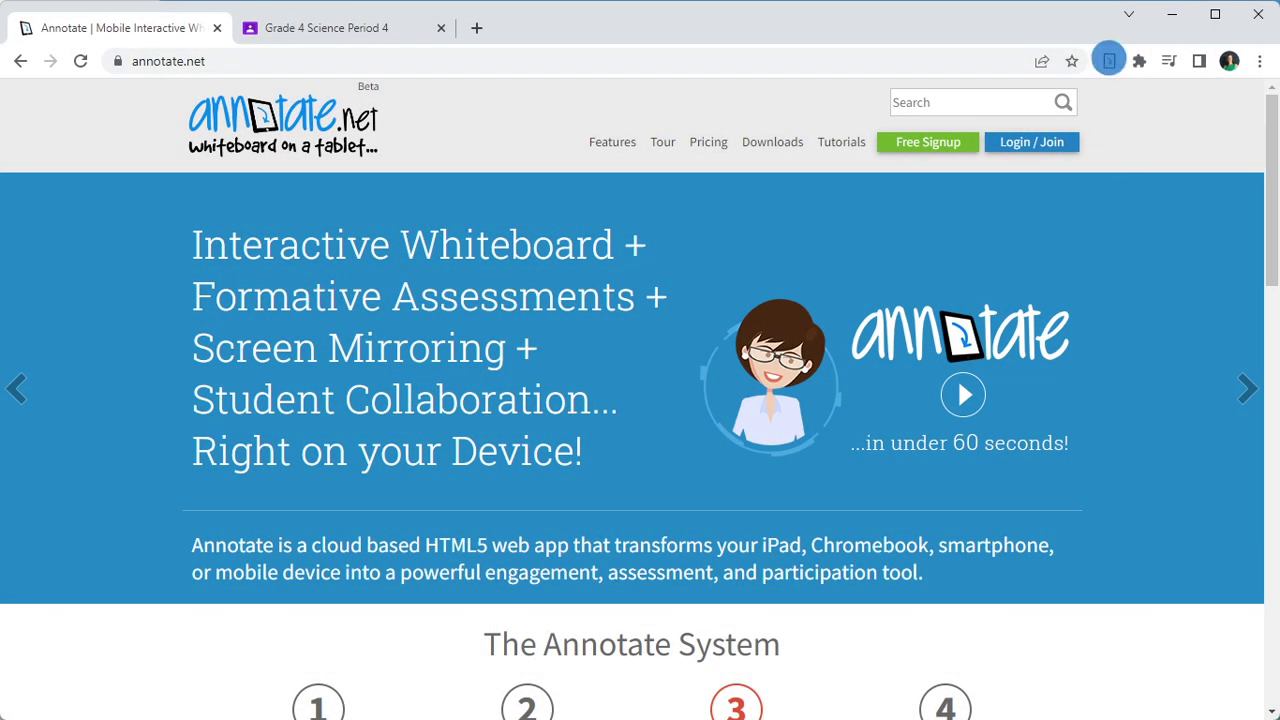
- Sign in through the extension, then import Grade 4 Science via Add Google Classroom courses
left_click(1109, 61)
left_click(952, 140)
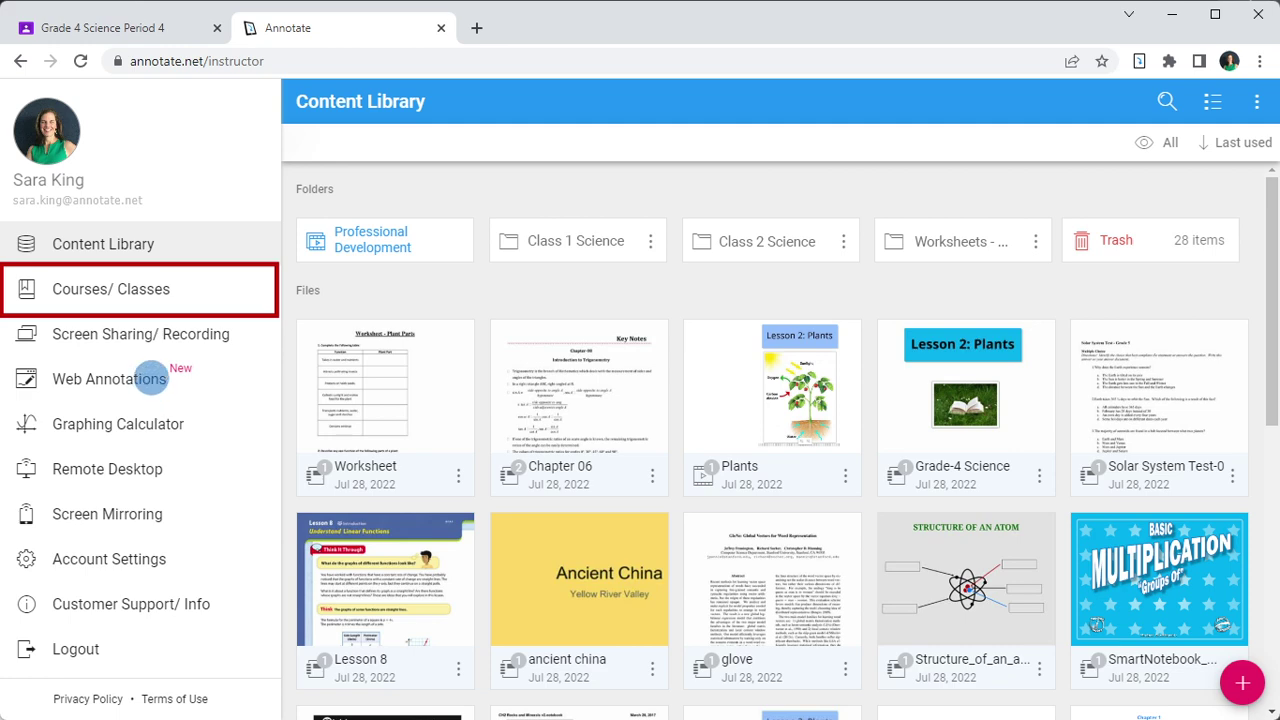
left_click(128, 290)
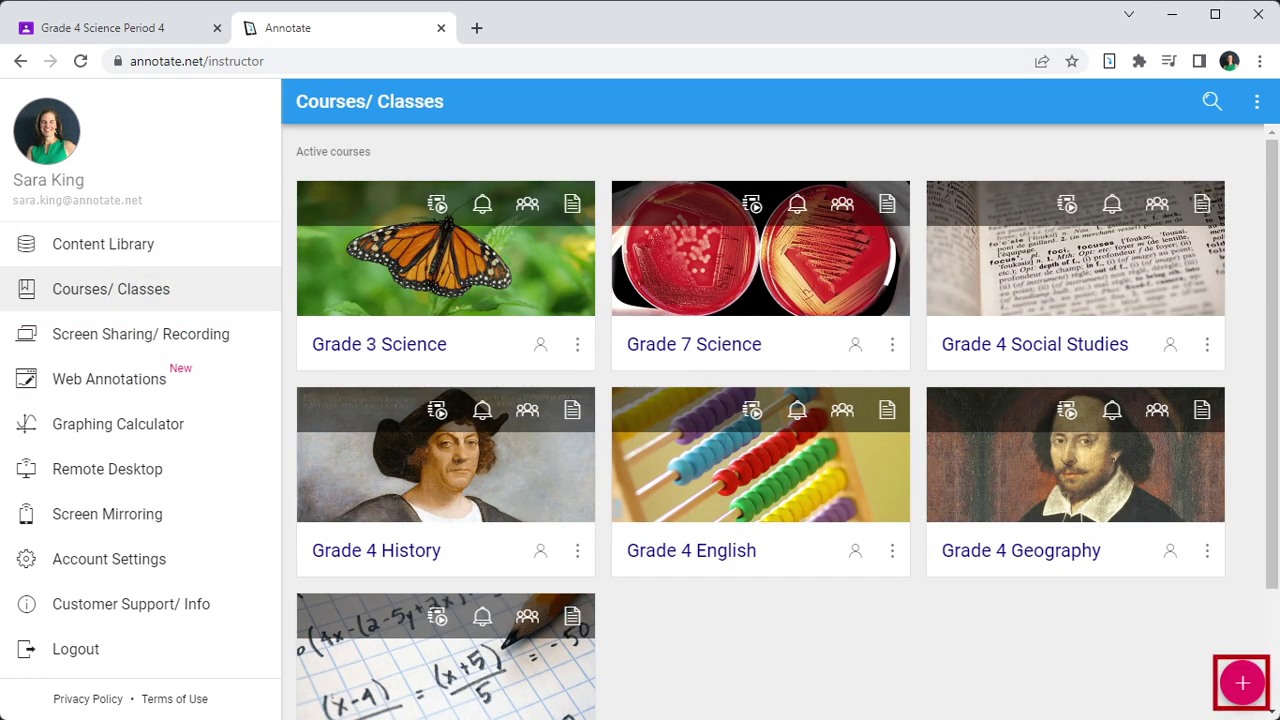
left_click(1242, 683)
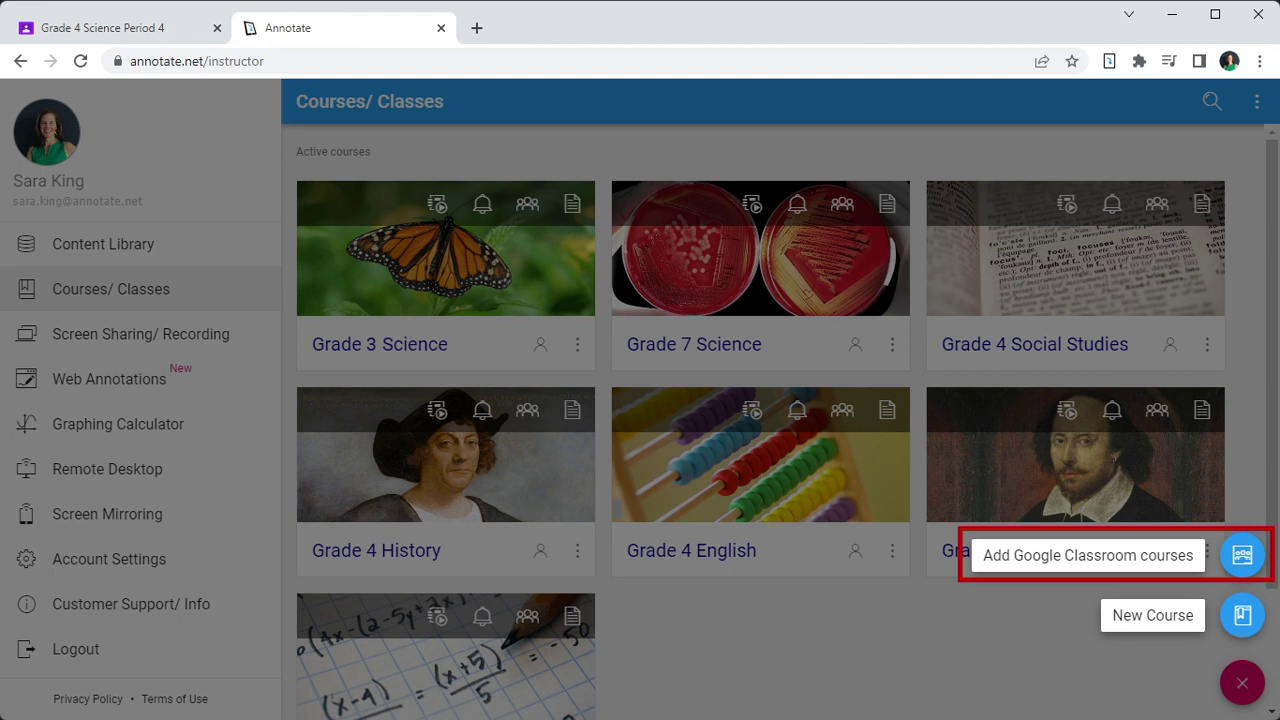
left_click(1080, 552)
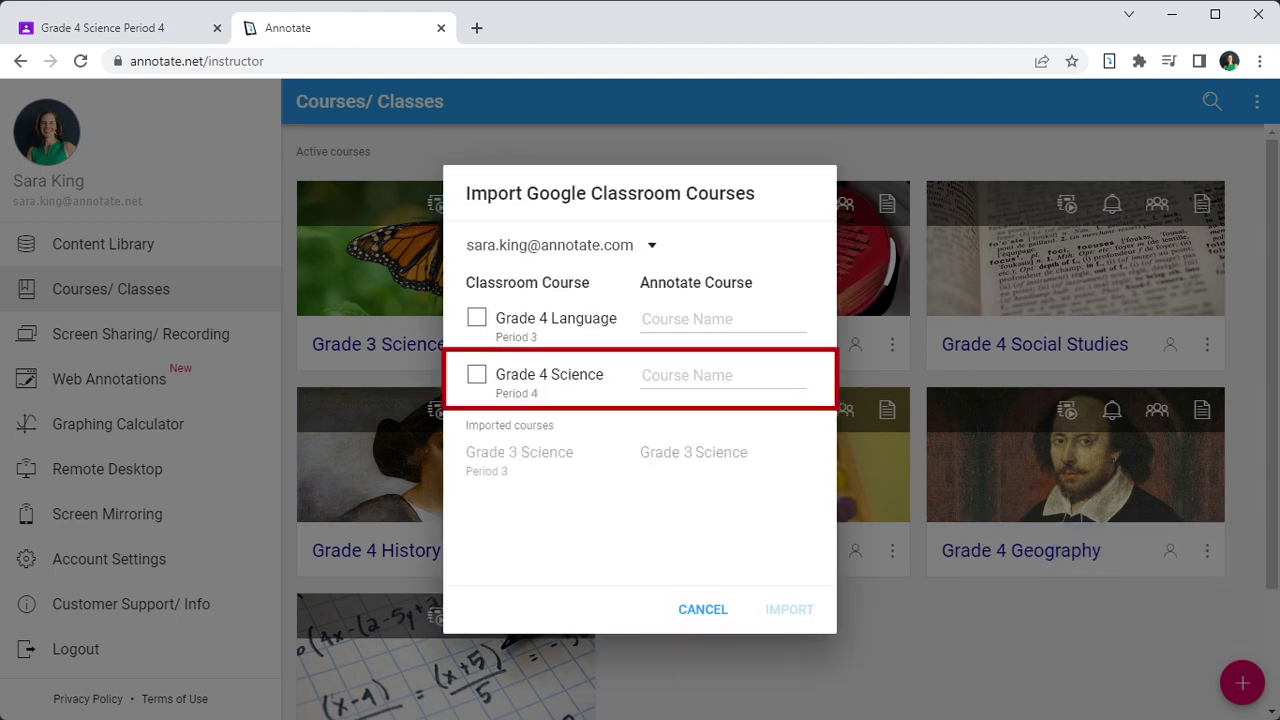
left_click(477, 375)
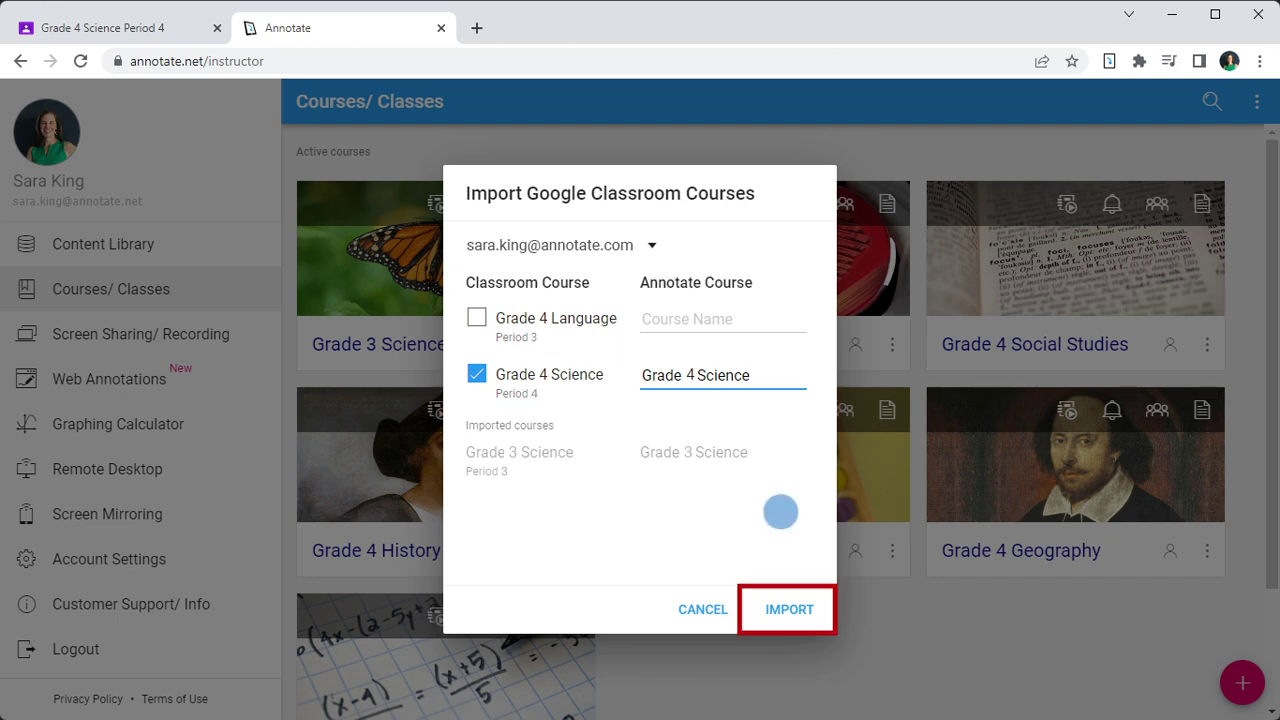
left_click(789, 609)
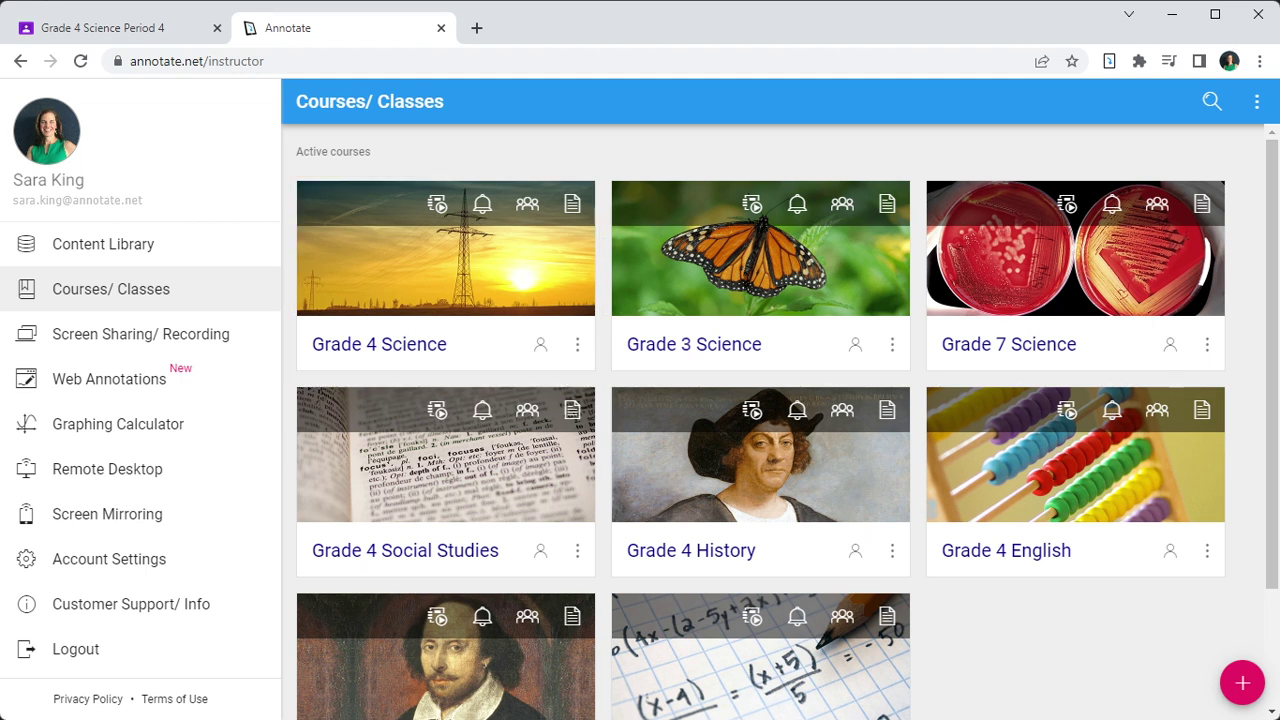
- Go to Grade 4 Science's Classwork page and create a new Annotate activity
left_click(138, 28)
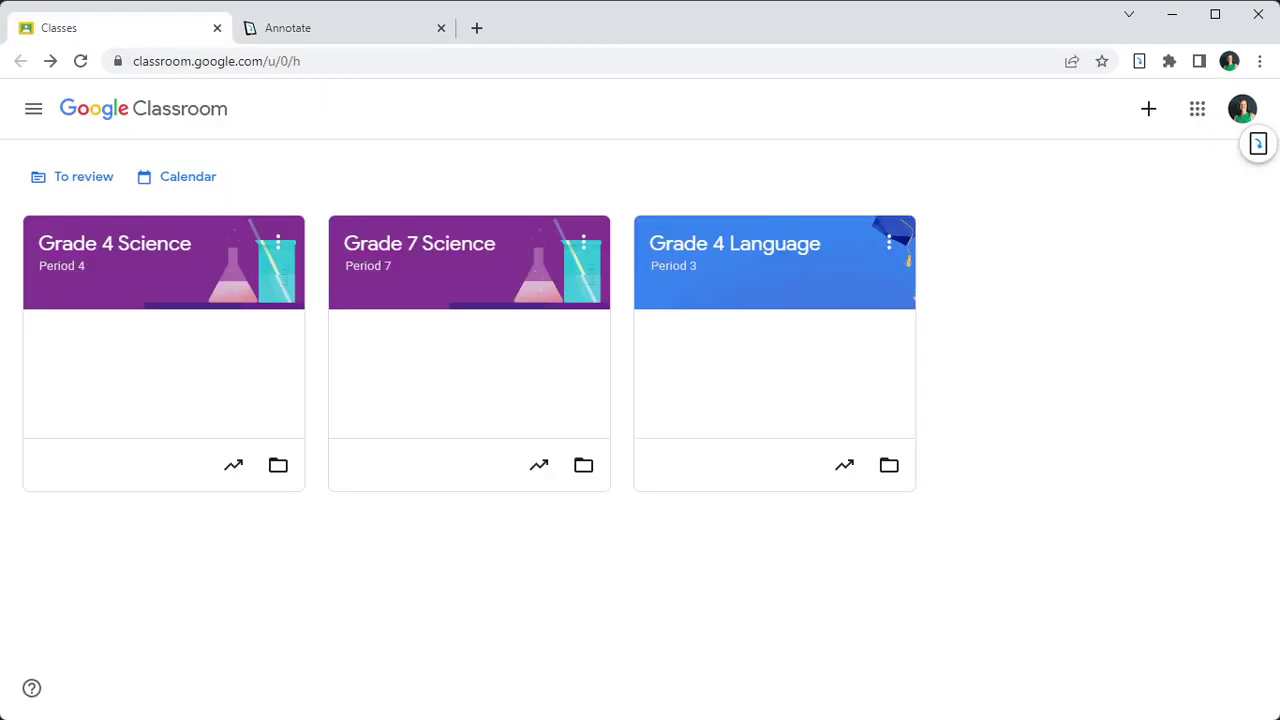
left_click(140, 391)
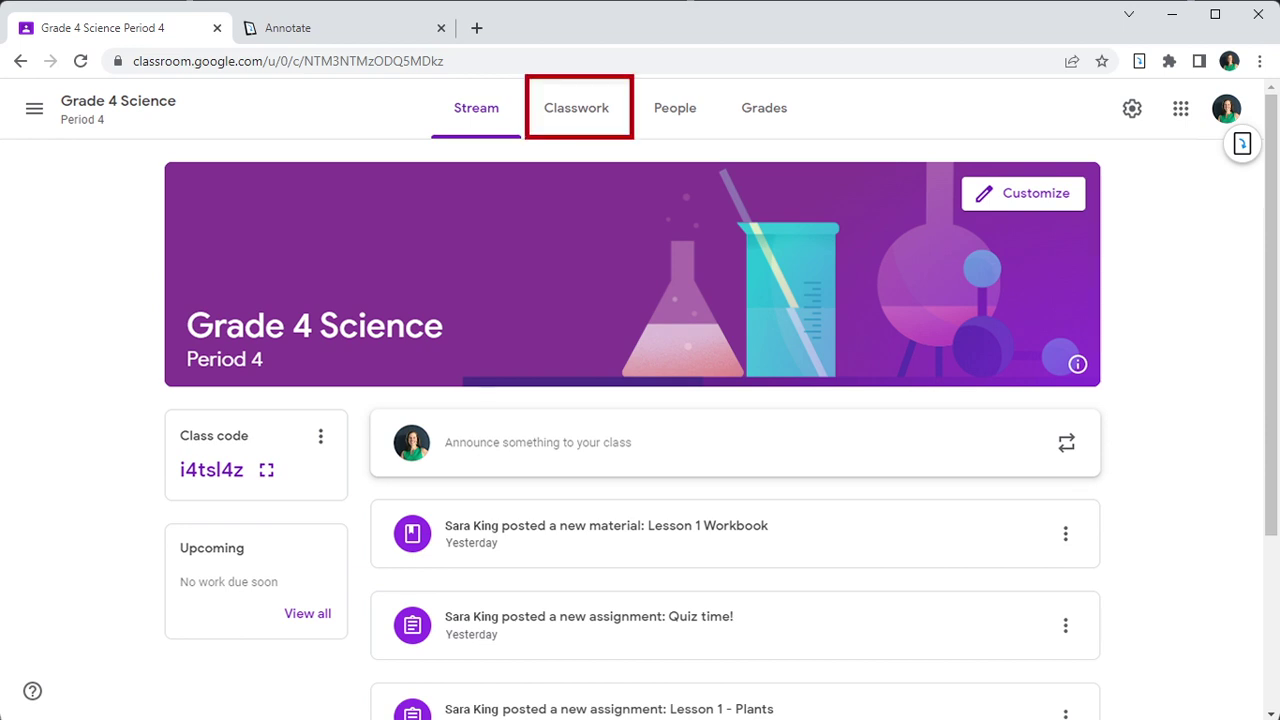
left_click(576, 108)
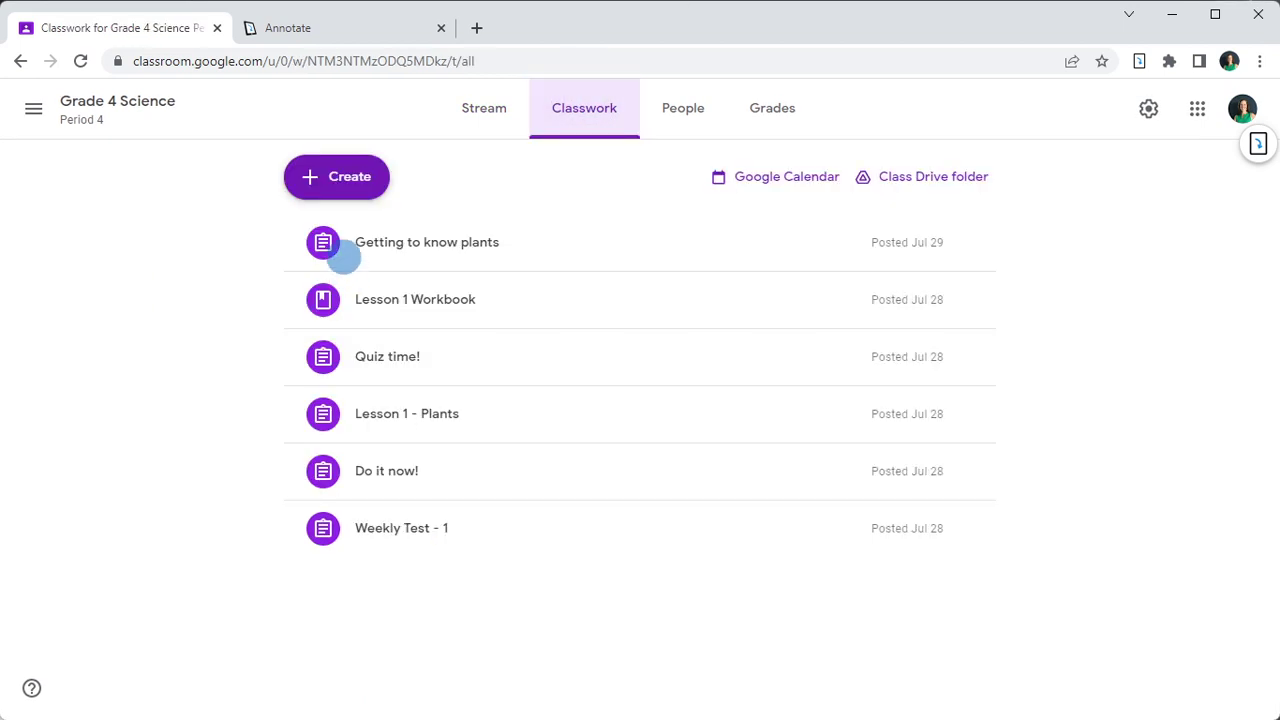
left_click(336, 176)
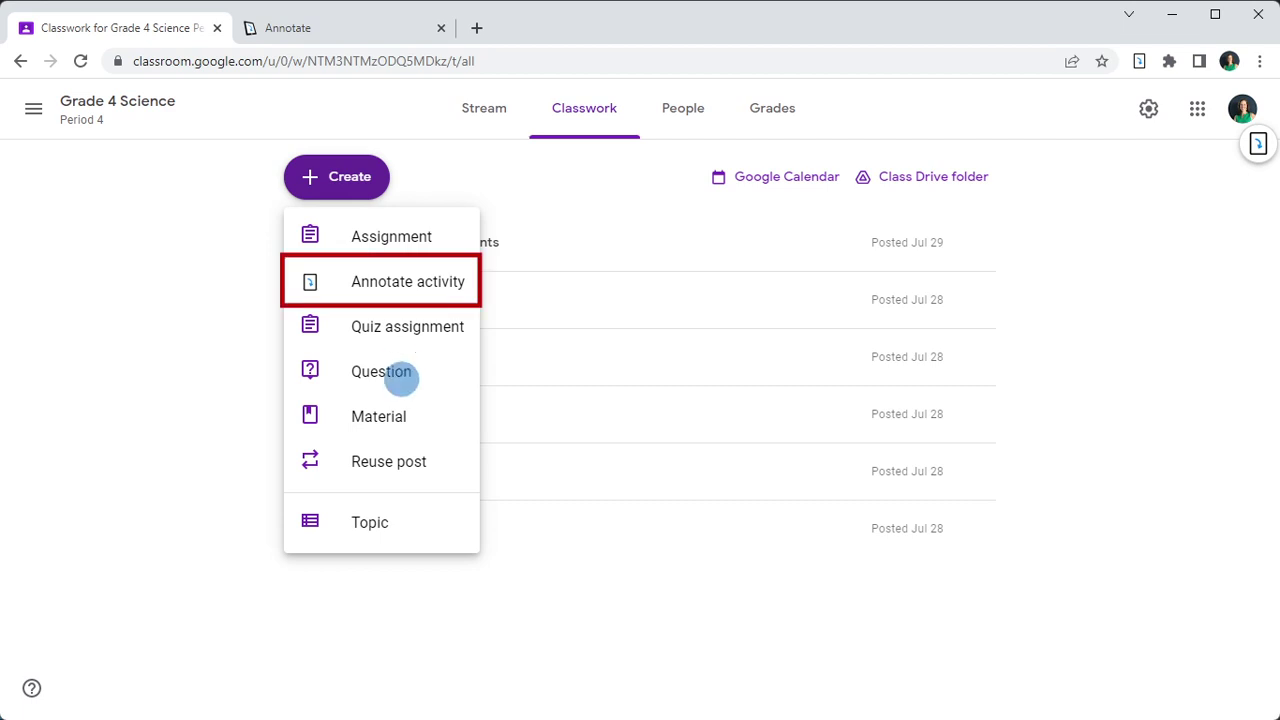
left_click(410, 281)
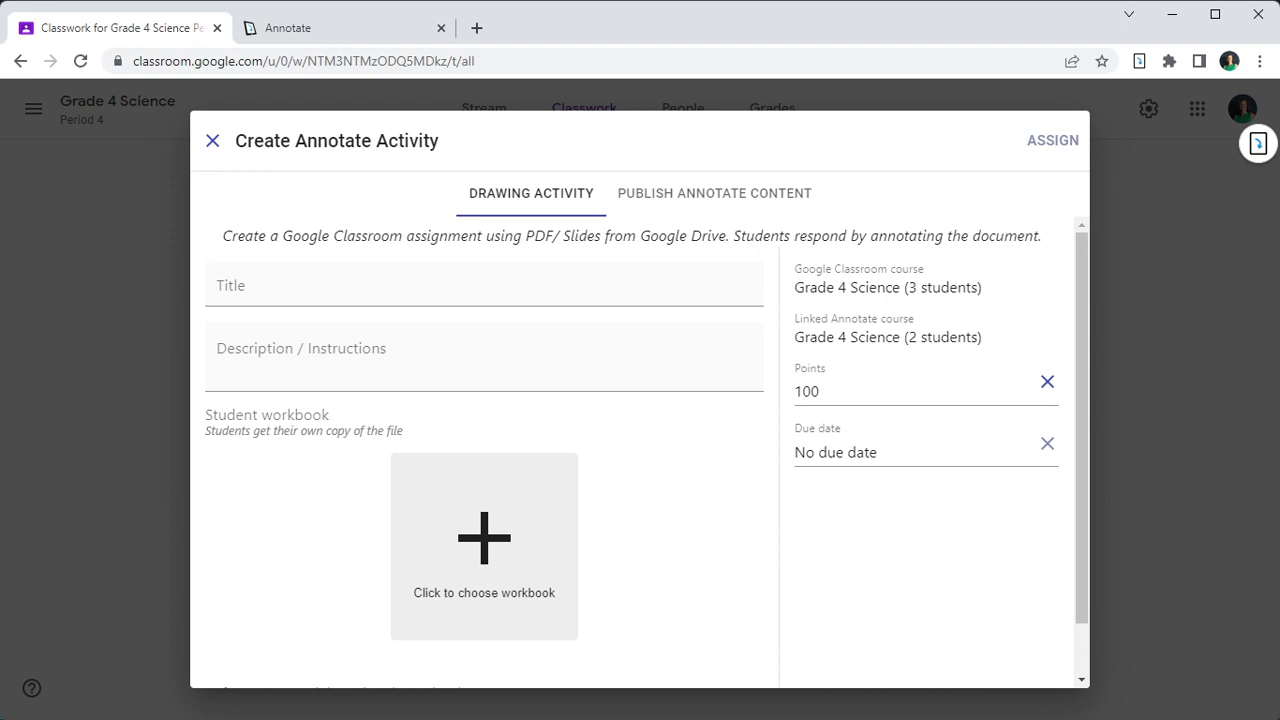
- Select the Biology C and Nuclear Plants notebooks in the Class 2 Science library folder
left_click(693, 190)
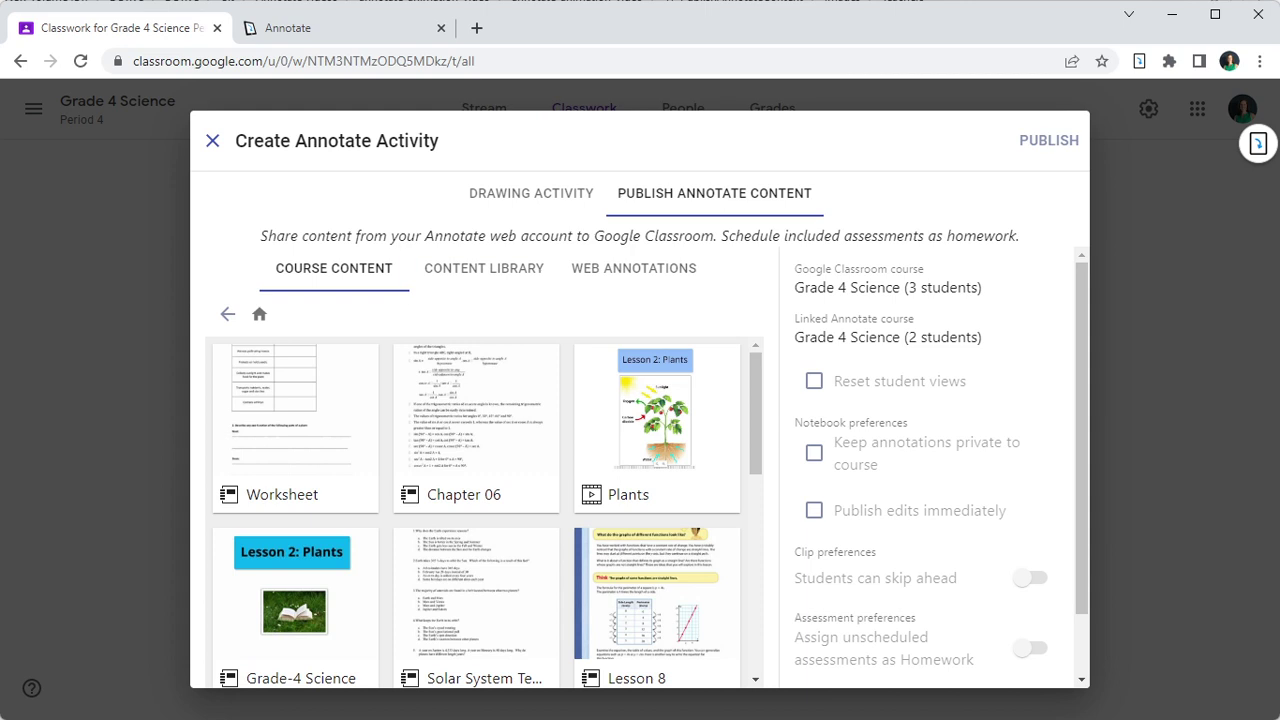
left_click(480, 268)
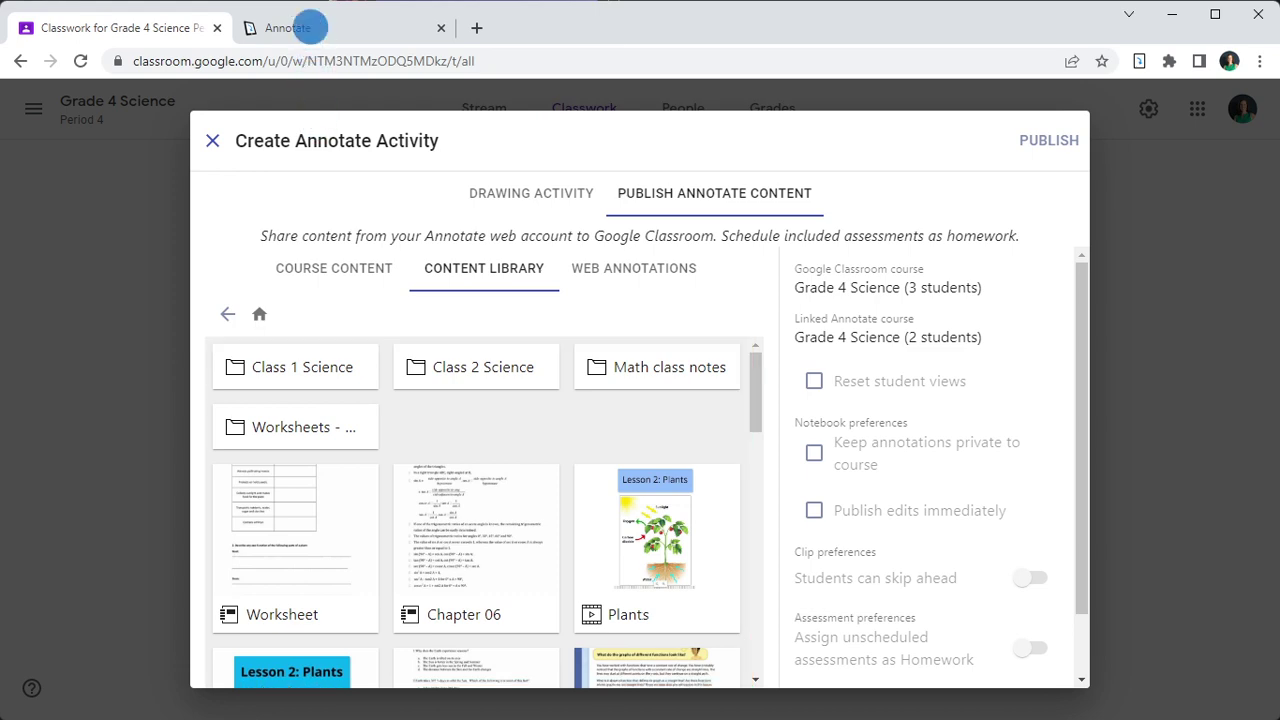
left_click(280, 27)
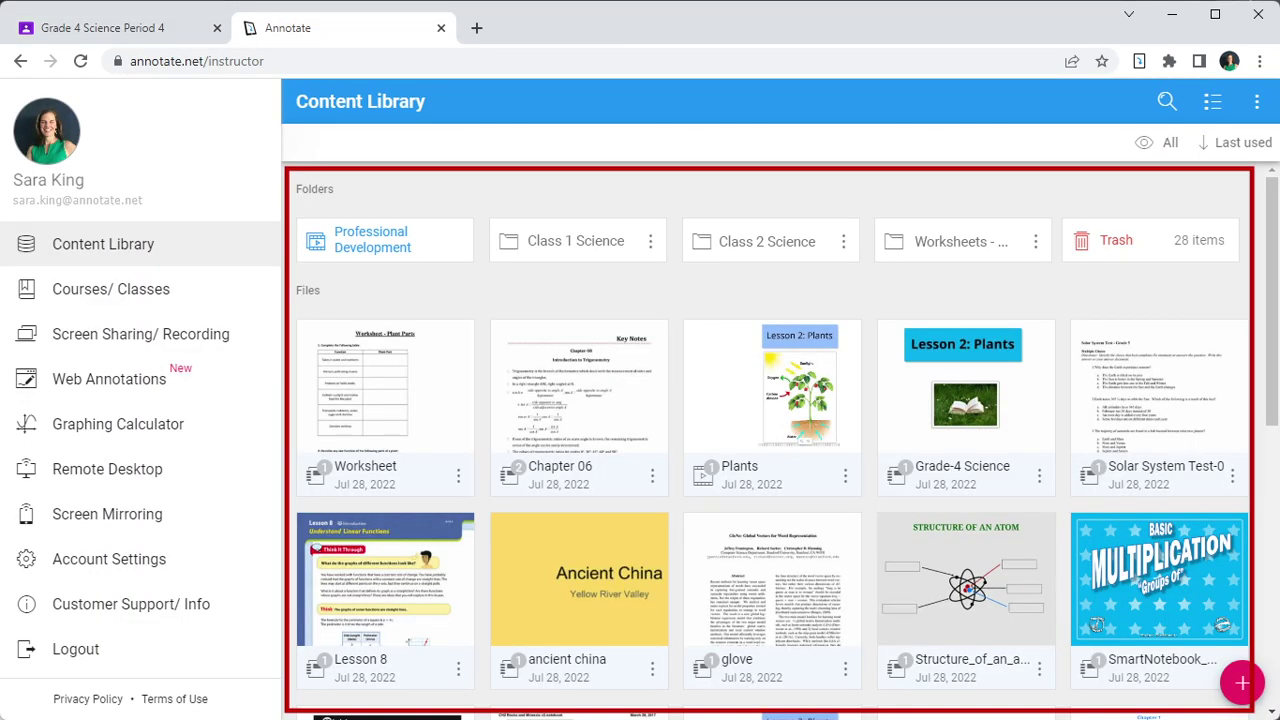
left_click(123, 18)
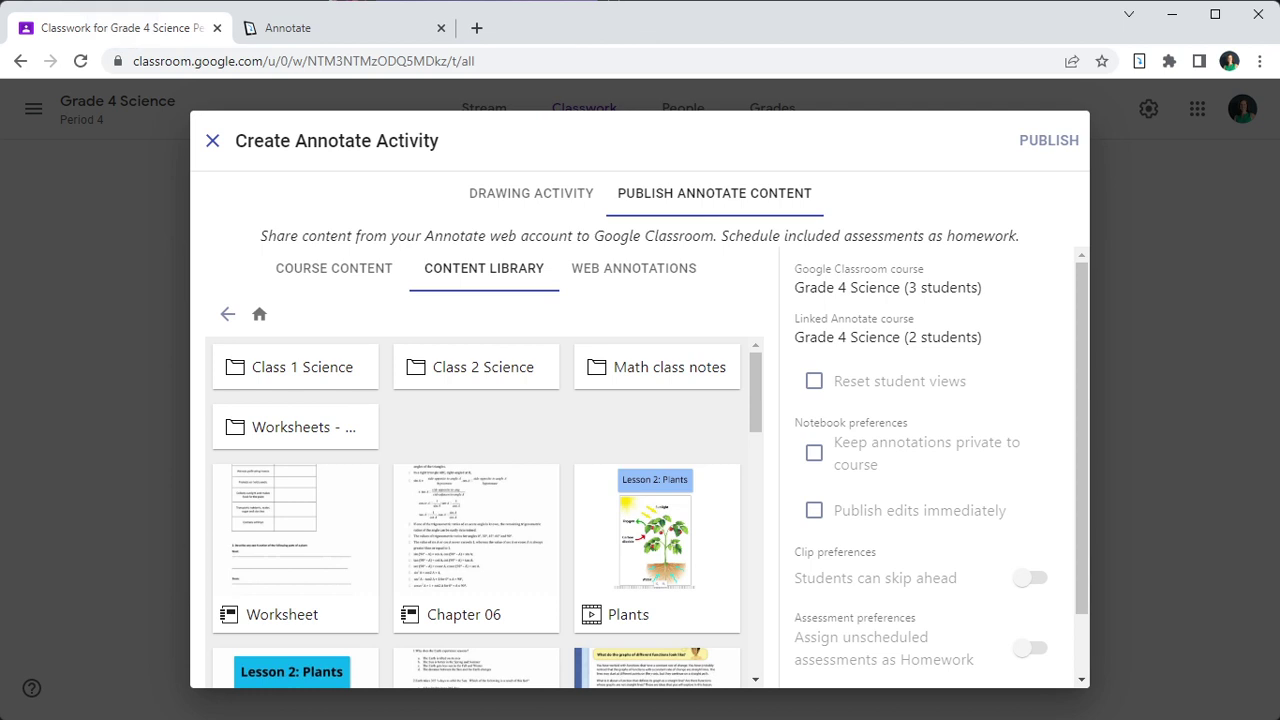
left_click(475, 364)
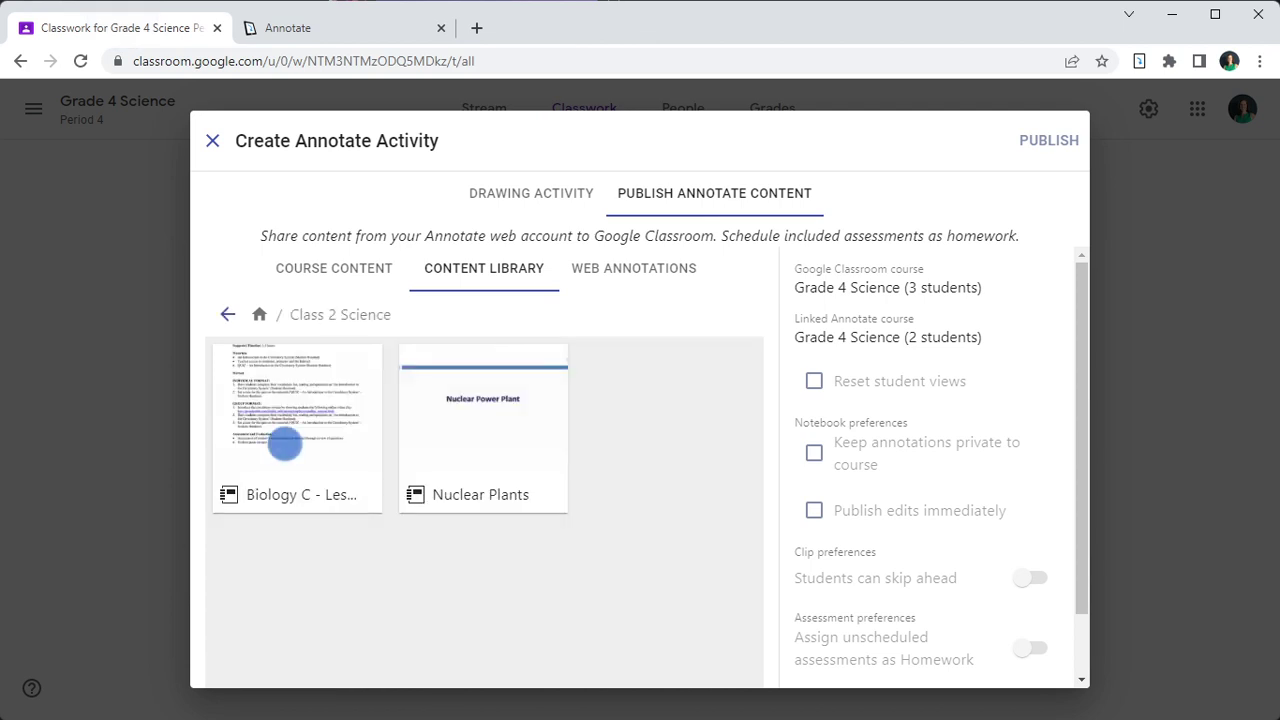
left_click(284, 438)
left_click(483, 427)
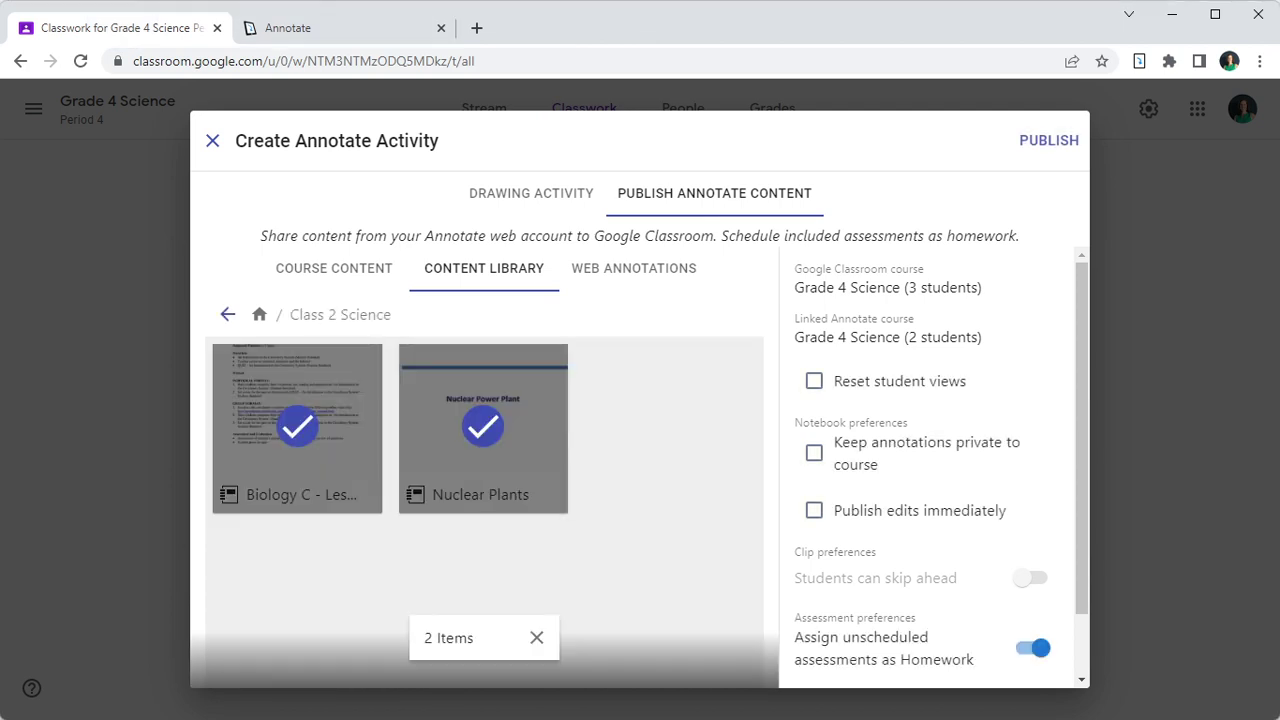
- Switch to Web Annotations to list Counter, Newton's laws, Parallel Lines and Photosynthesis items
left_click(600, 271)
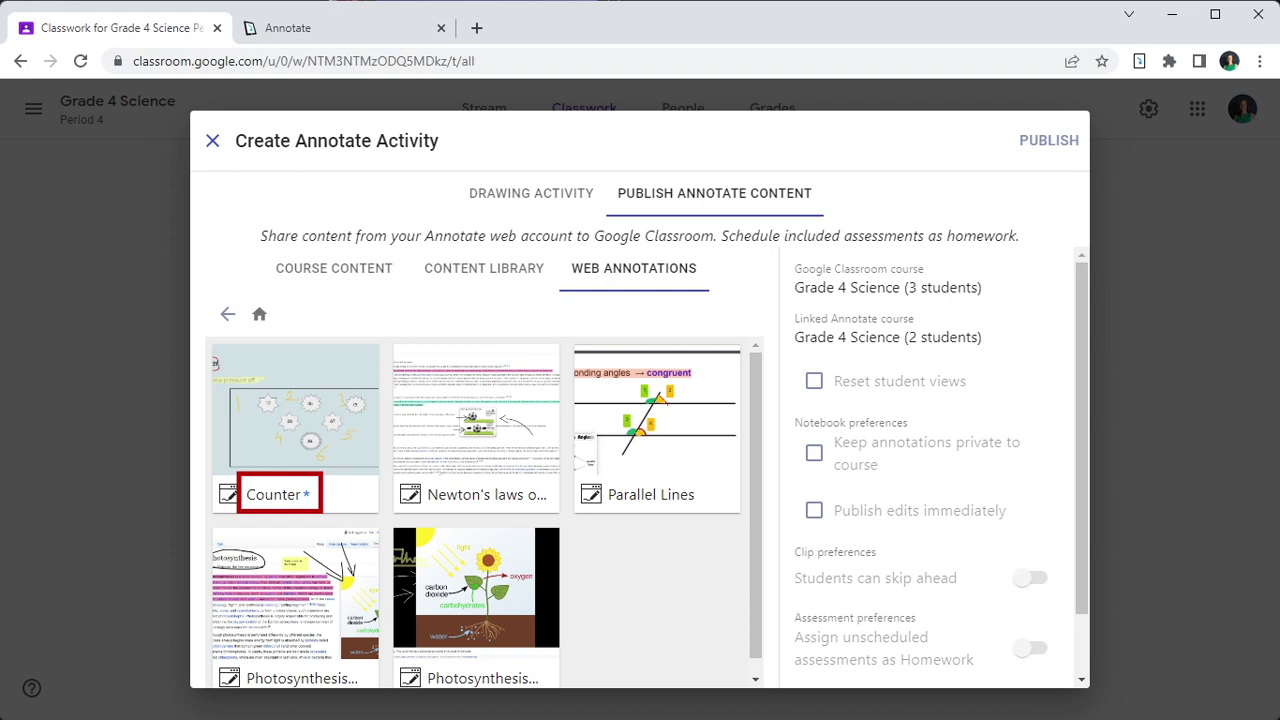
- Select Chapter 06 and Plants from Course Content, leaving Grade-4 Science unselected
left_click(337, 271)
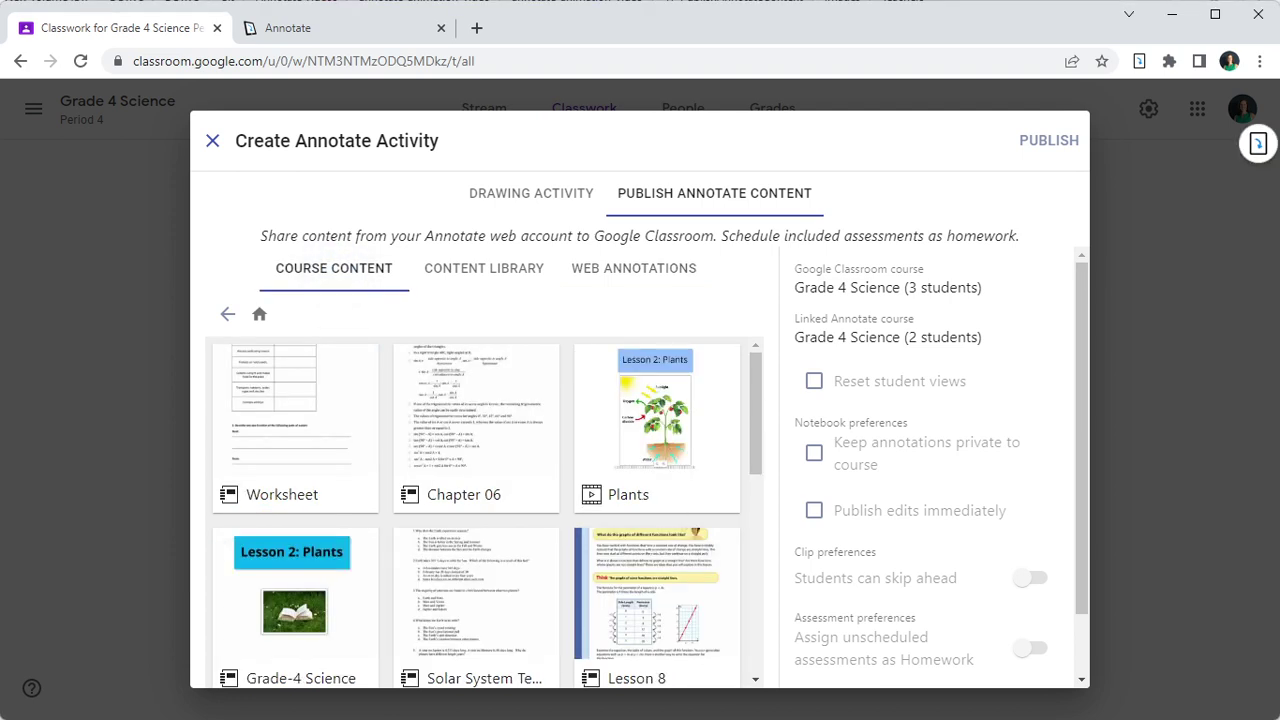
left_click(478, 440)
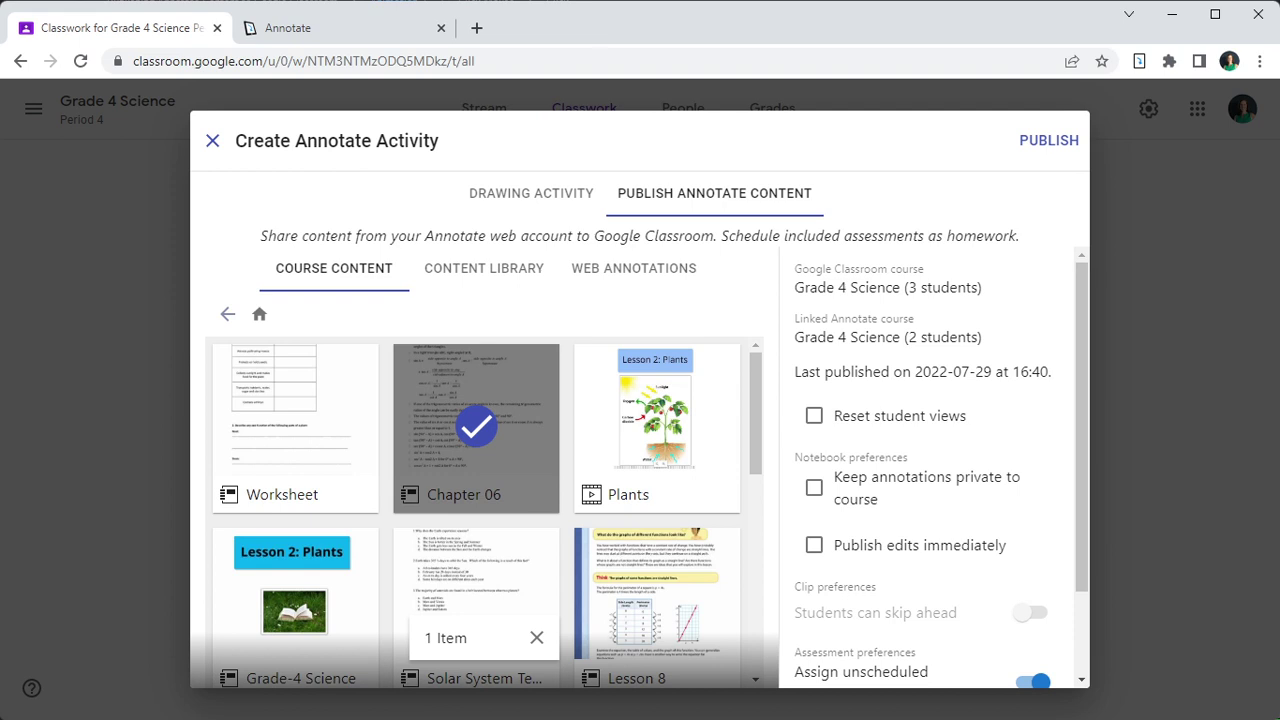
left_click(655, 440)
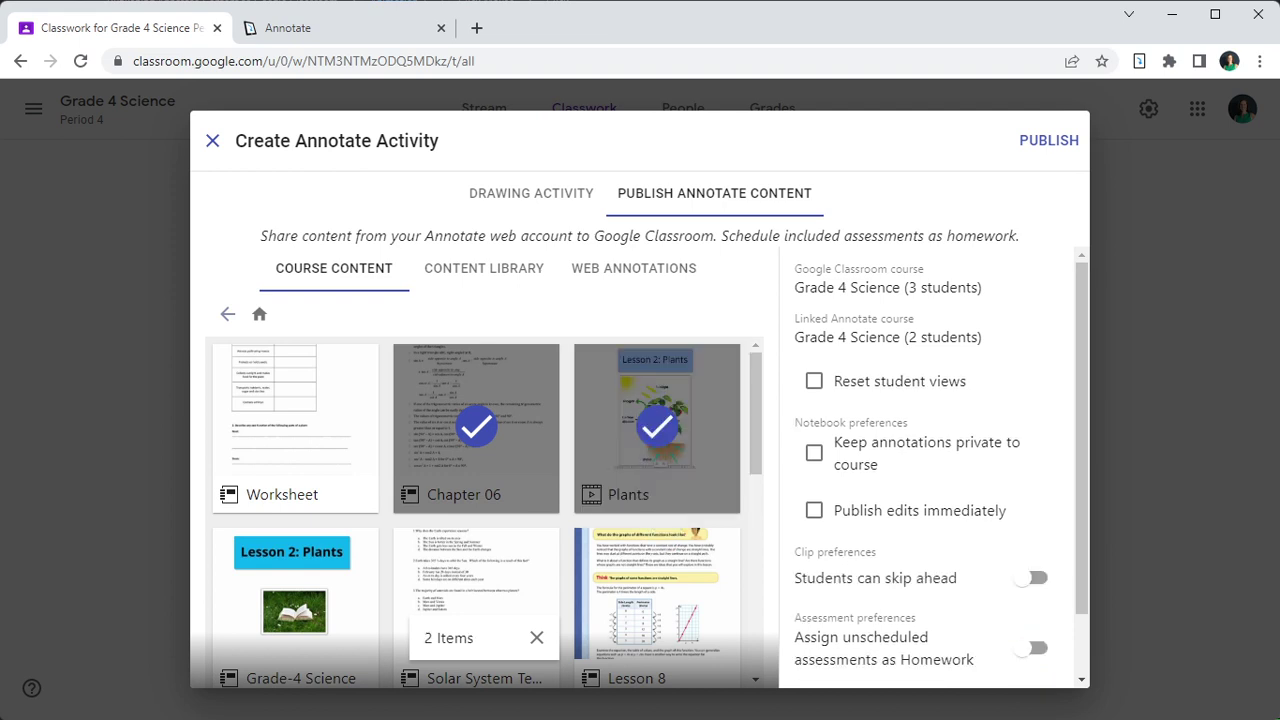
left_click(295, 610)
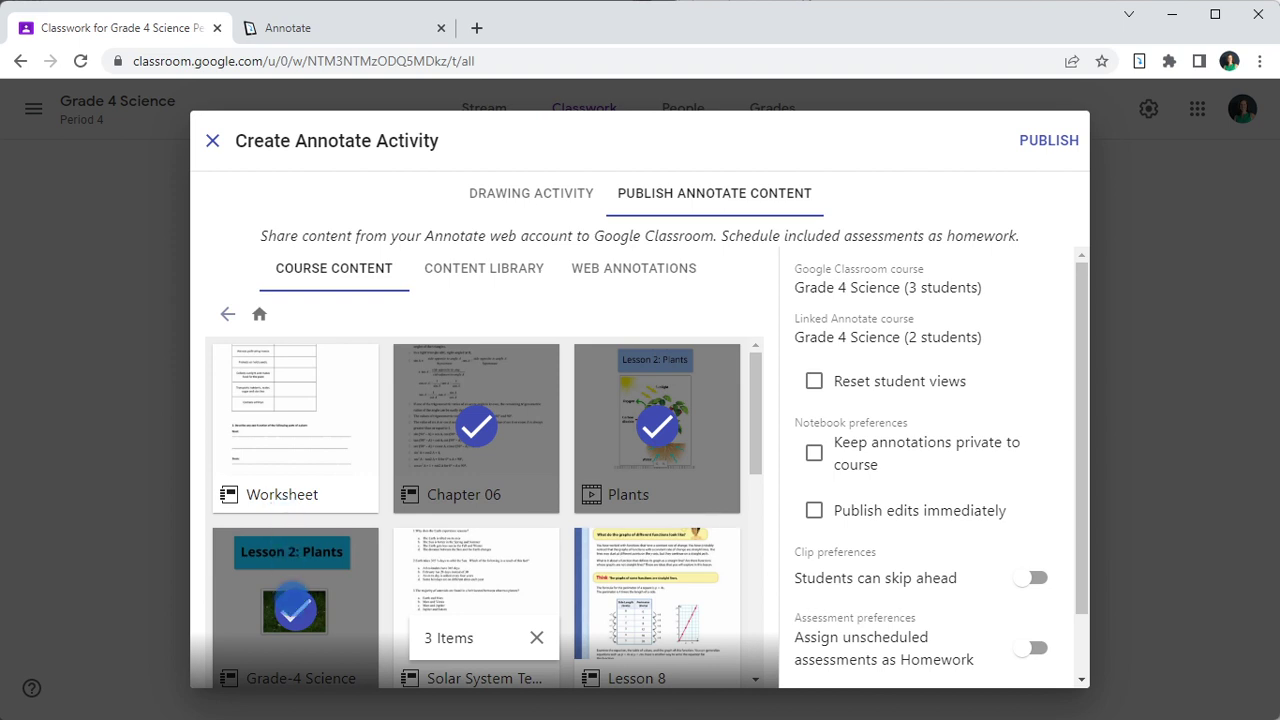
left_click(291, 598)
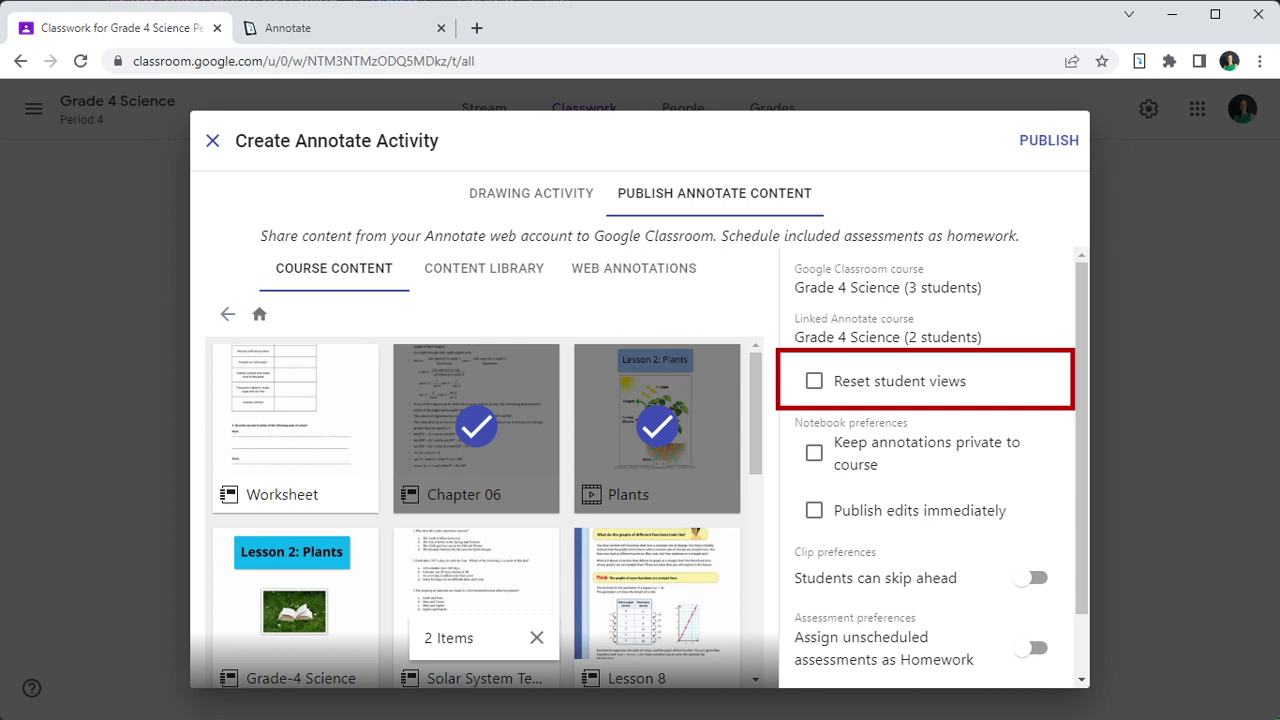
- Enable reset student views, private annotations, immediate edit publishing, skip ahead and homework assessments
left_click(814, 381)
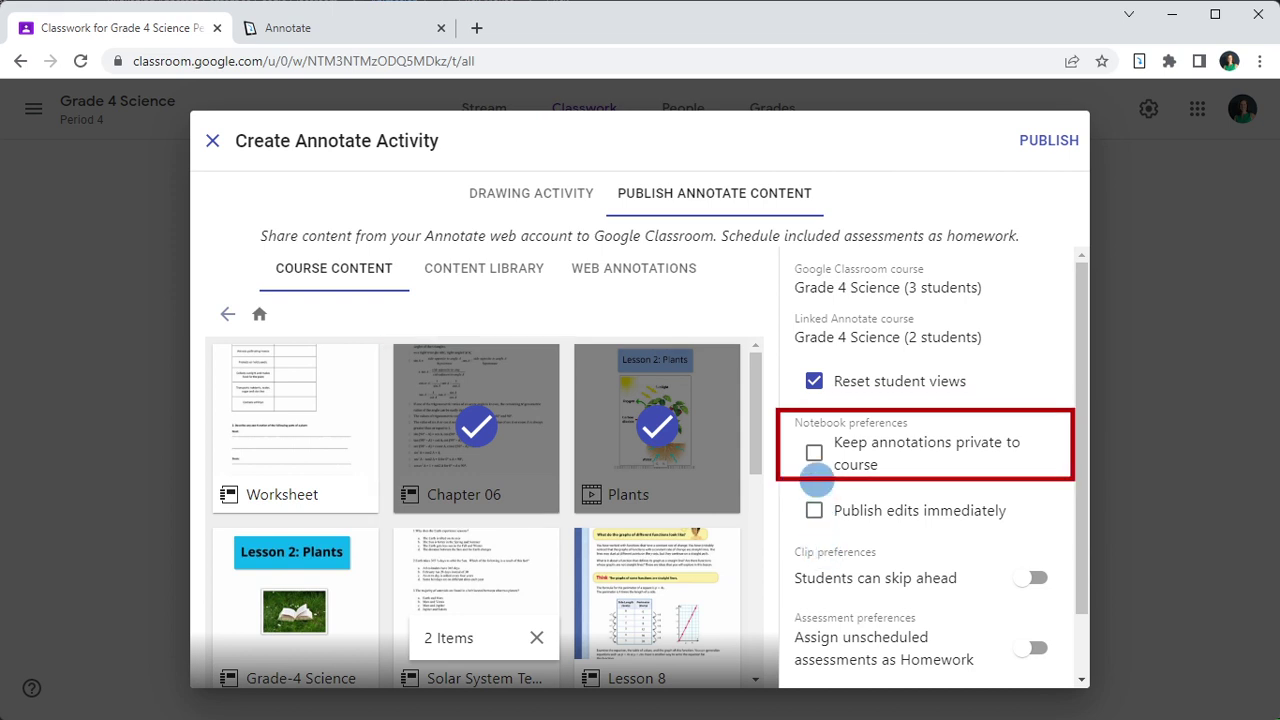
left_click(814, 453)
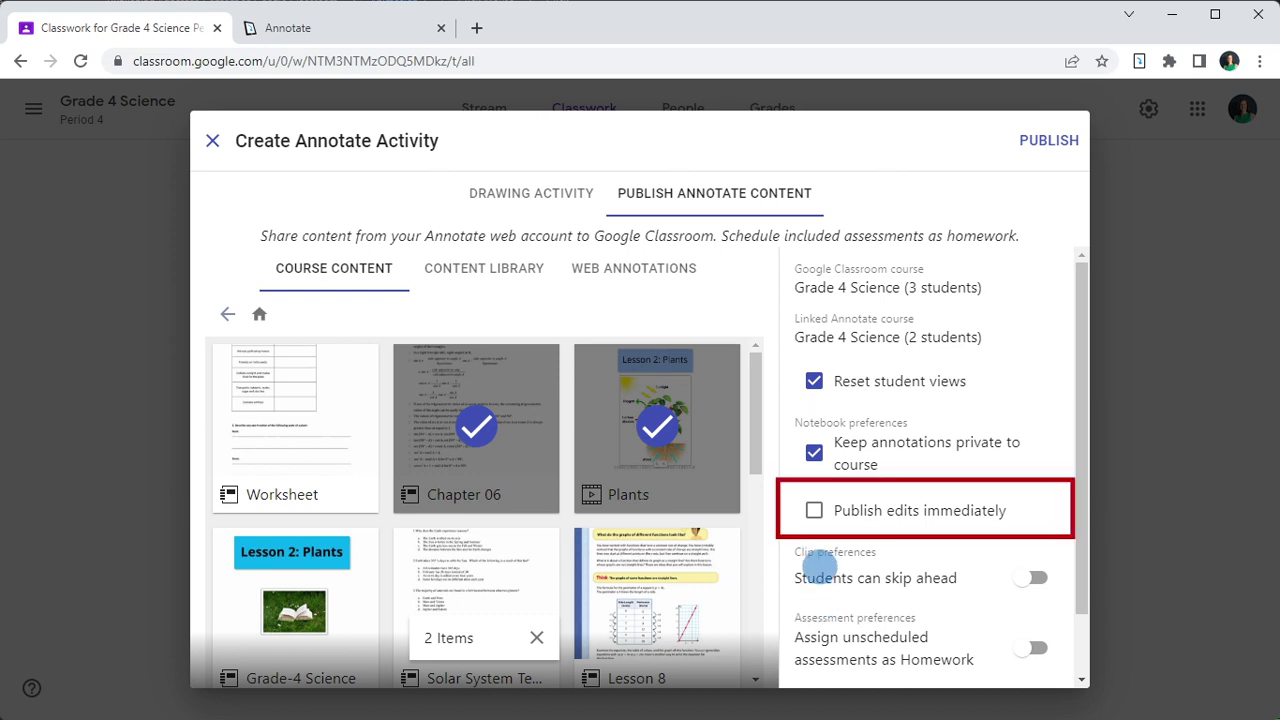
left_click(814, 510)
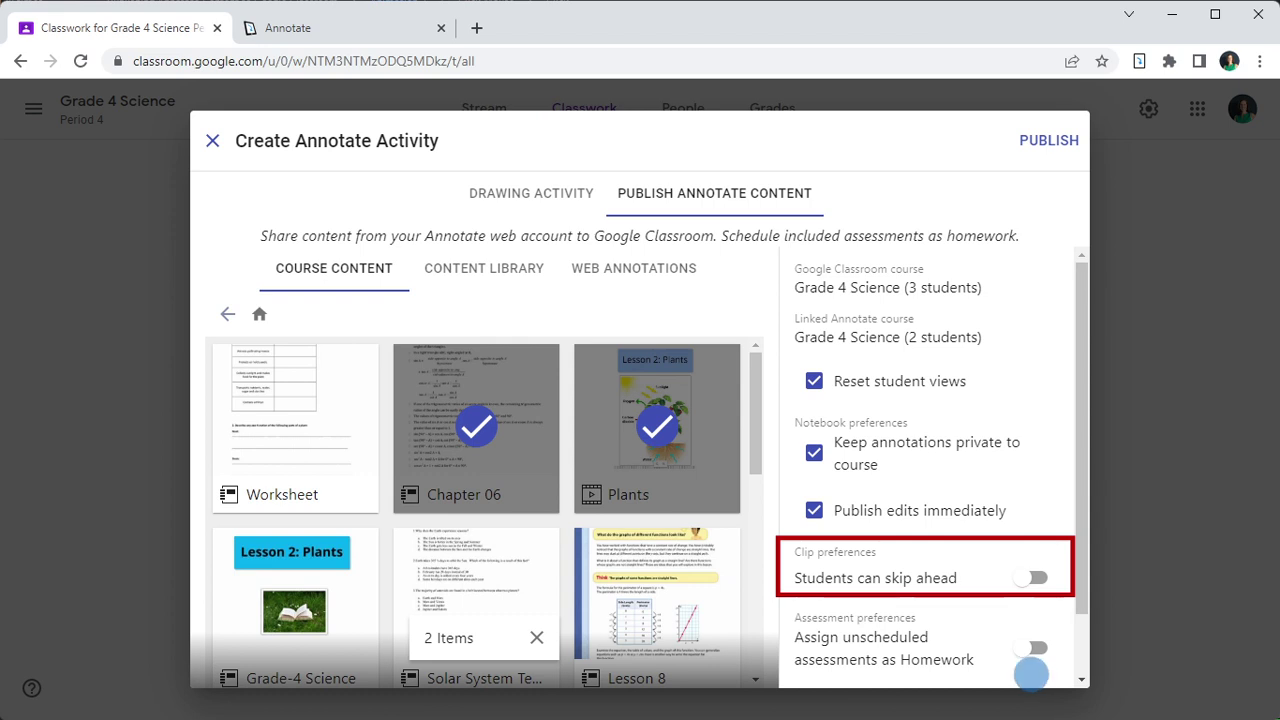
left_click(1032, 578)
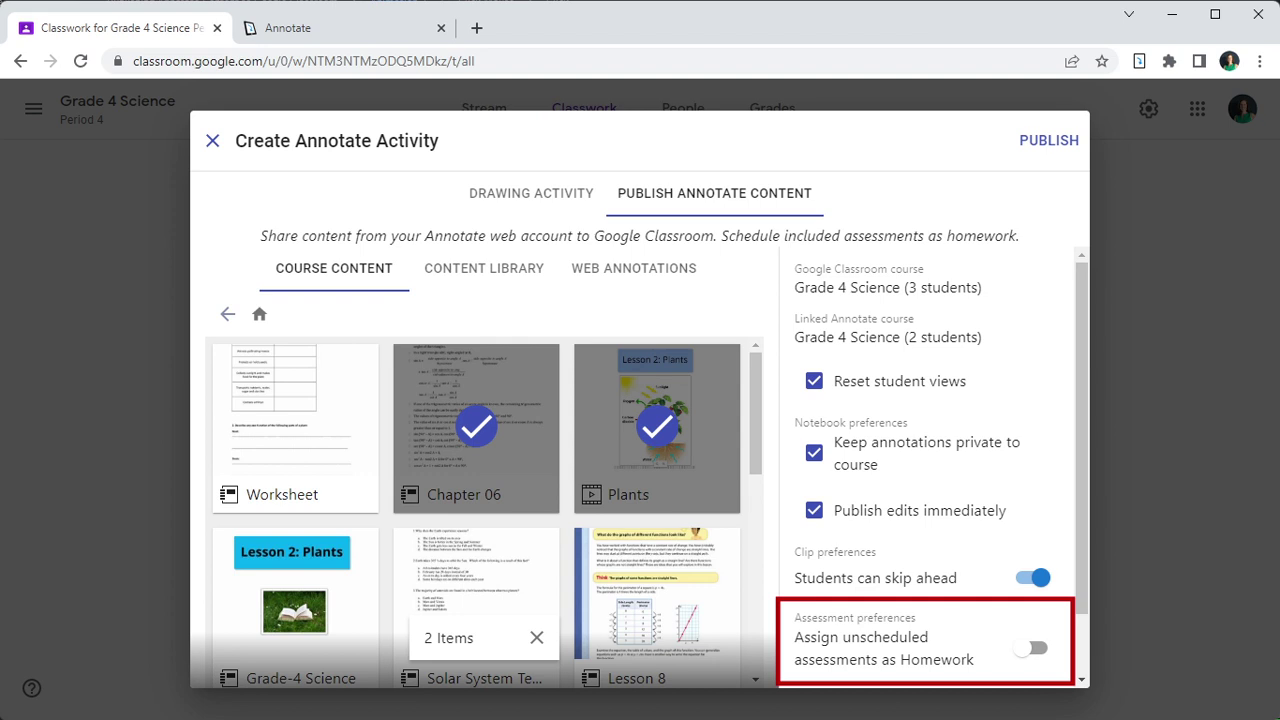
left_click(1030, 648)
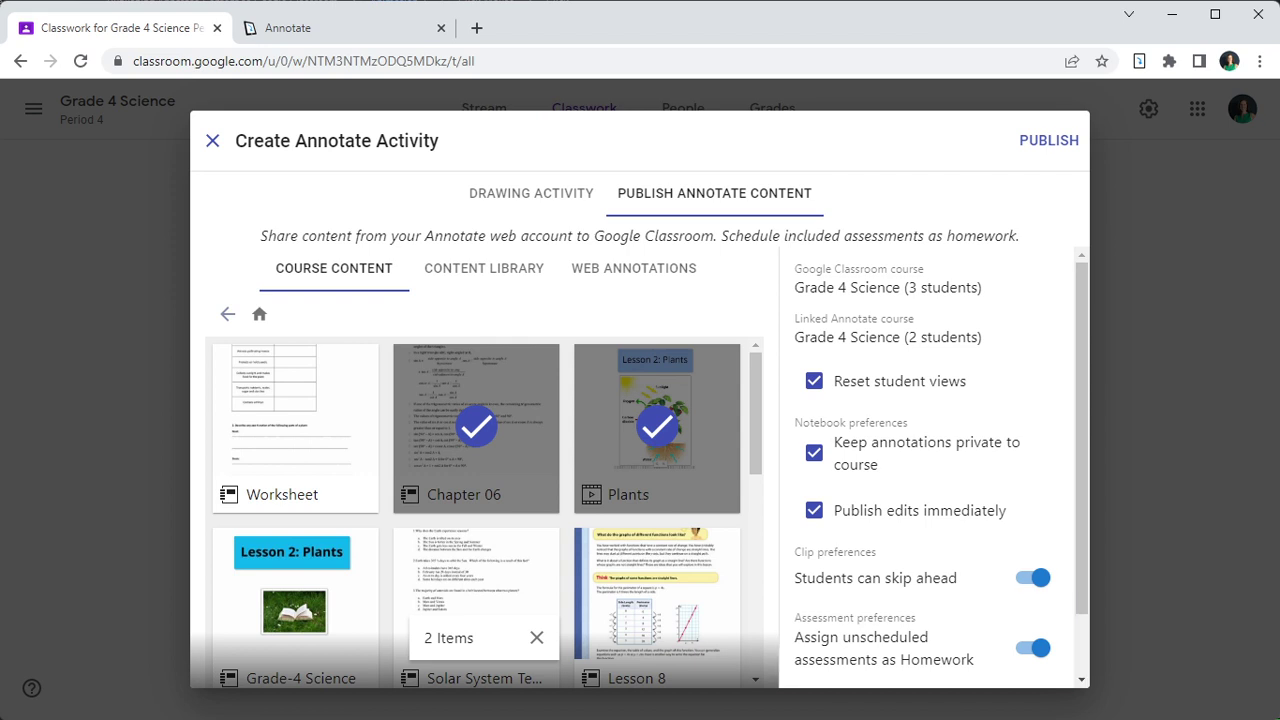
scroll(639, 468, "down", 1)
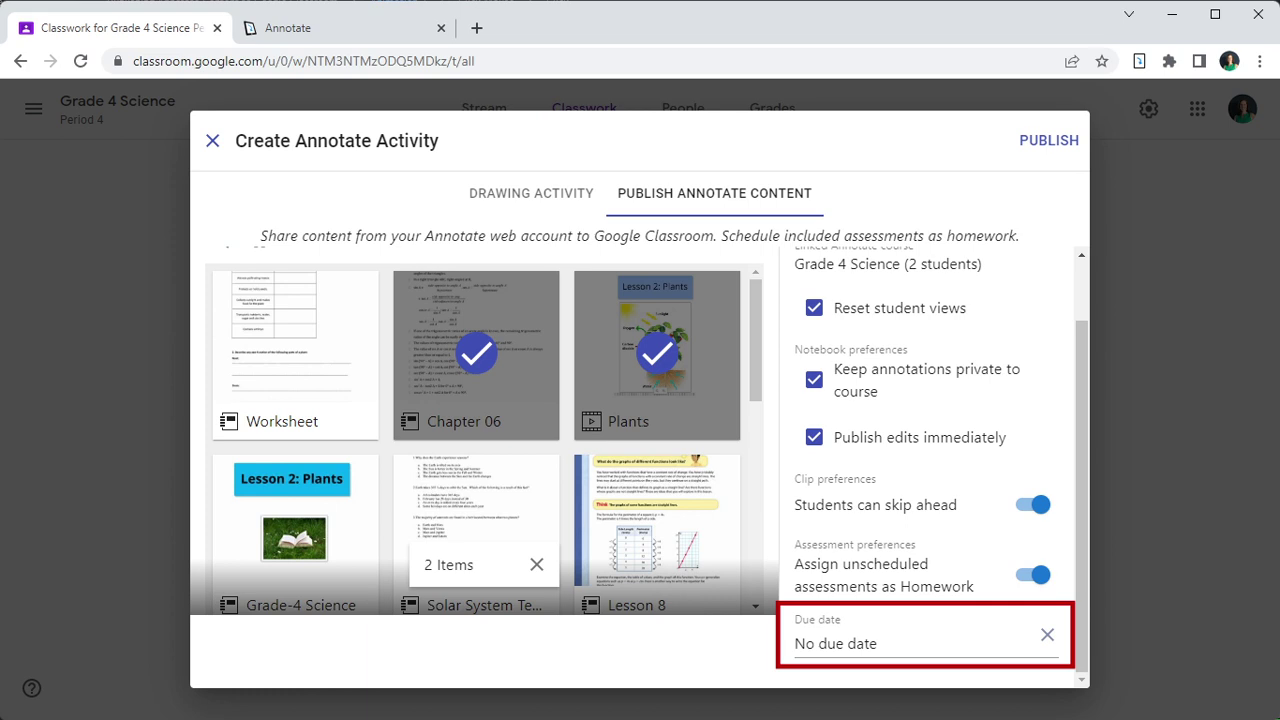
- Set the due date to 2022-08-31, 12:00 and publish the two notebooks
left_click(878, 640)
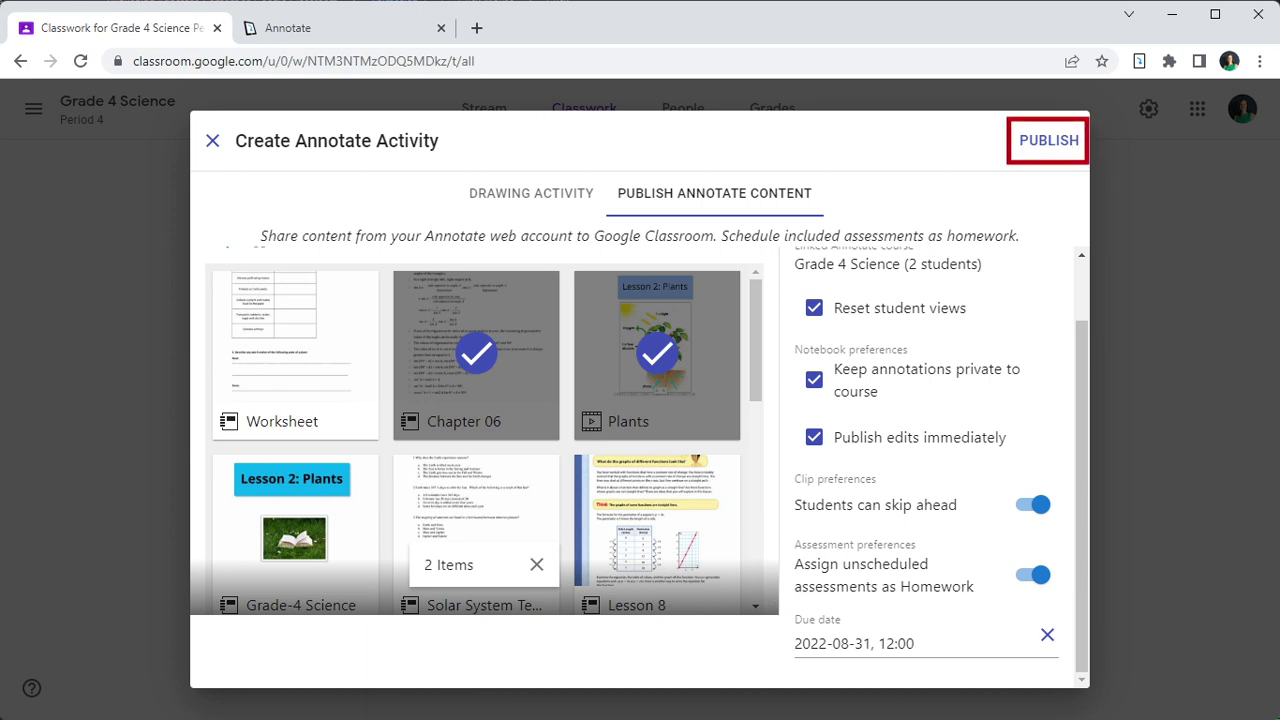
left_click(1048, 140)
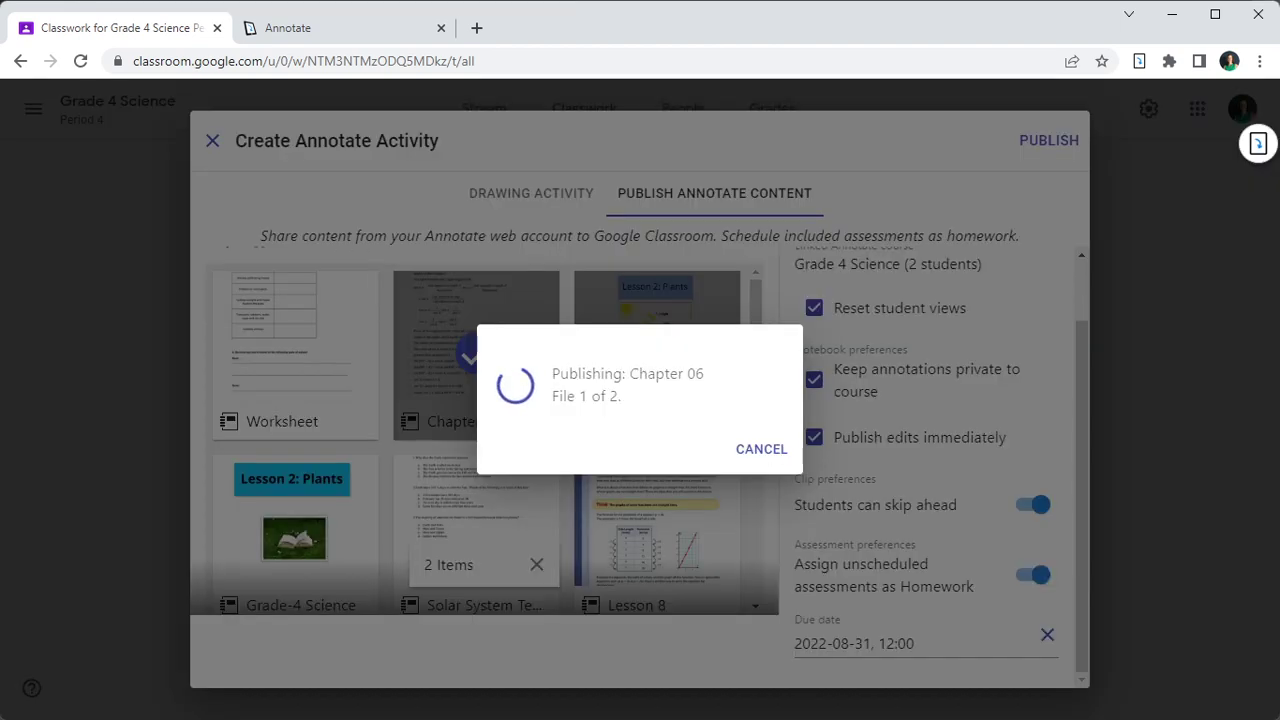
- Dismiss the confirmation that 2 of 2 files were published successfully
left_click(774, 437)
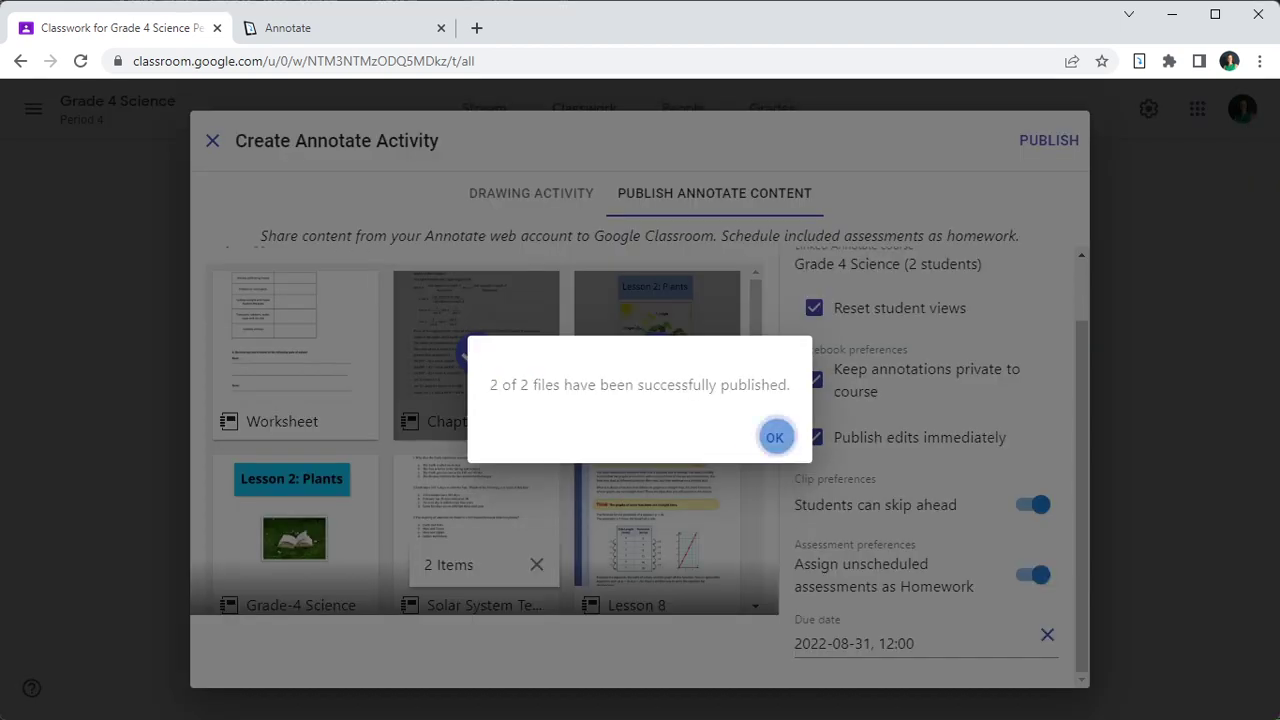